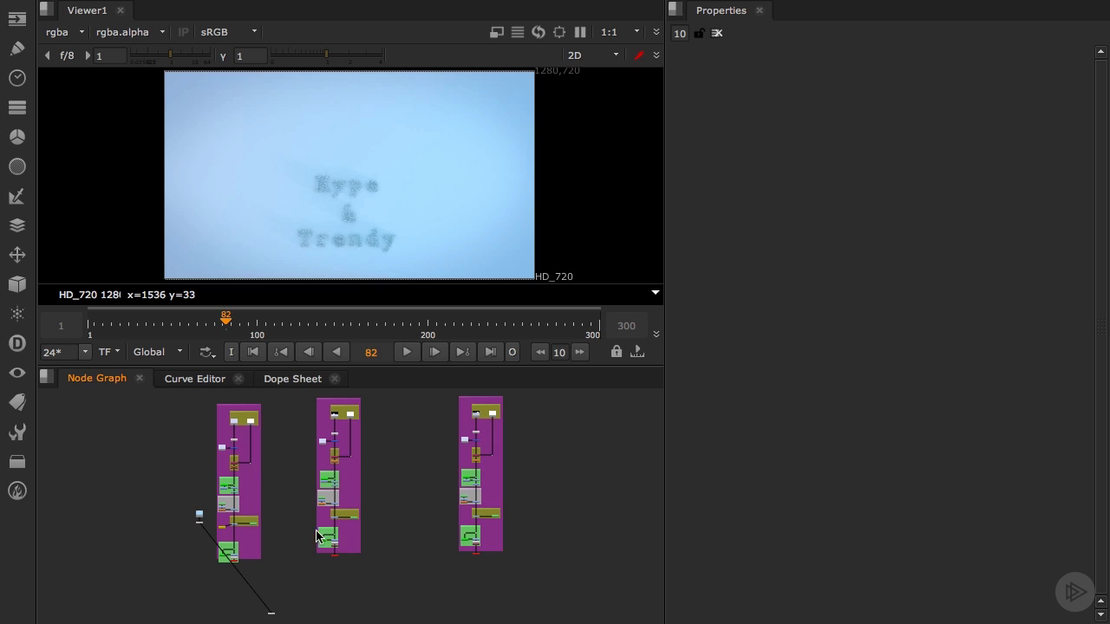
- View the output of the middle purple branch and go to frame 46
scroll(329, 567, "up", 3)
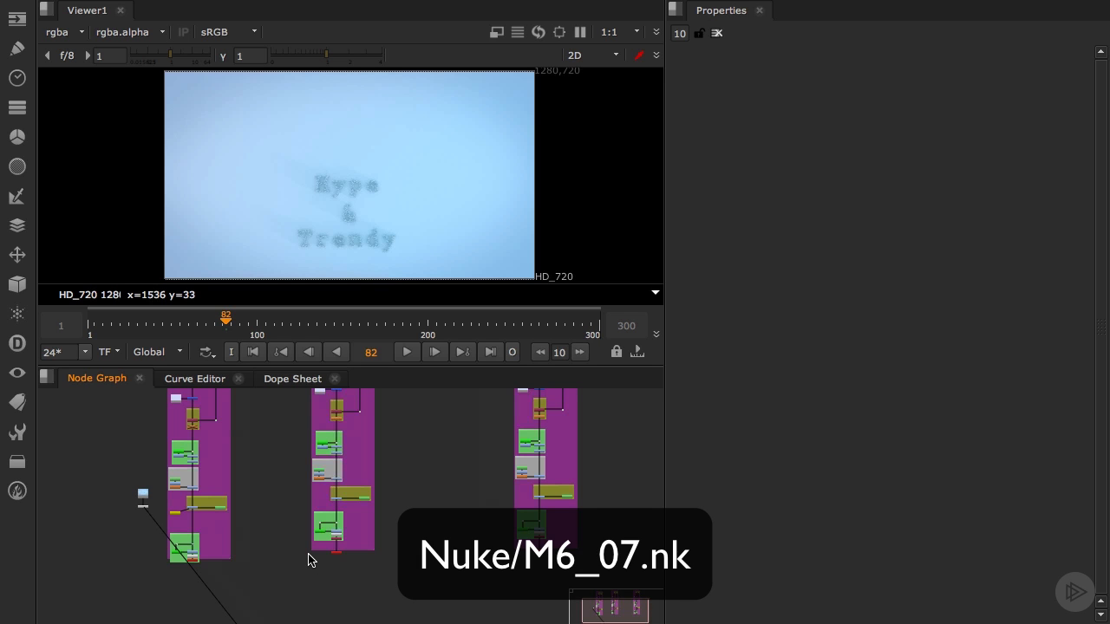
middle_click_drag(303, 559, 291, 590)
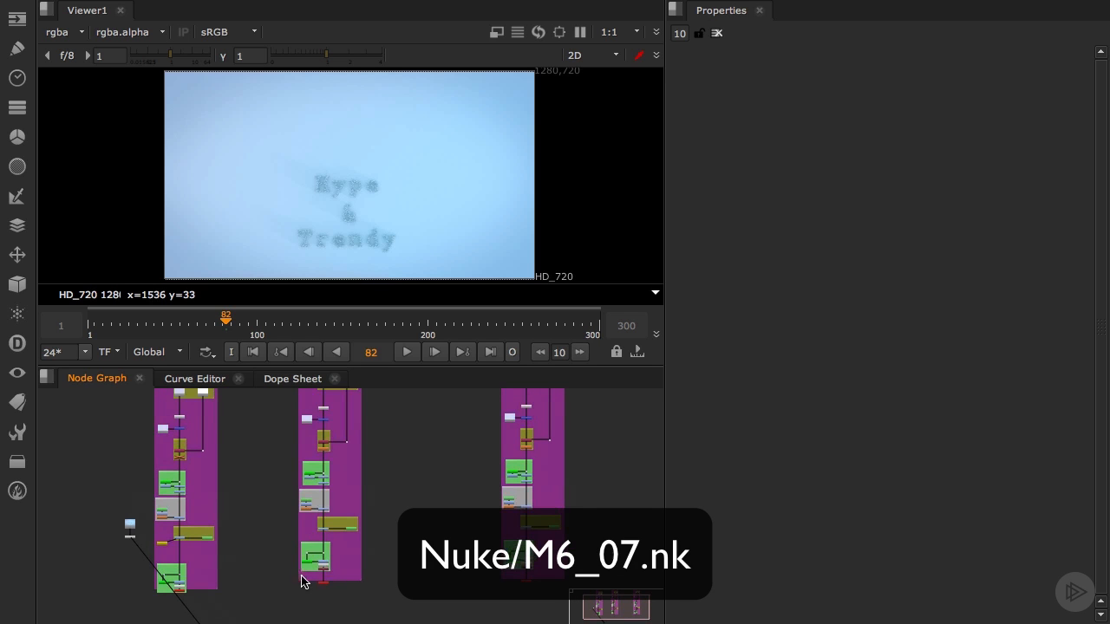
key("1")
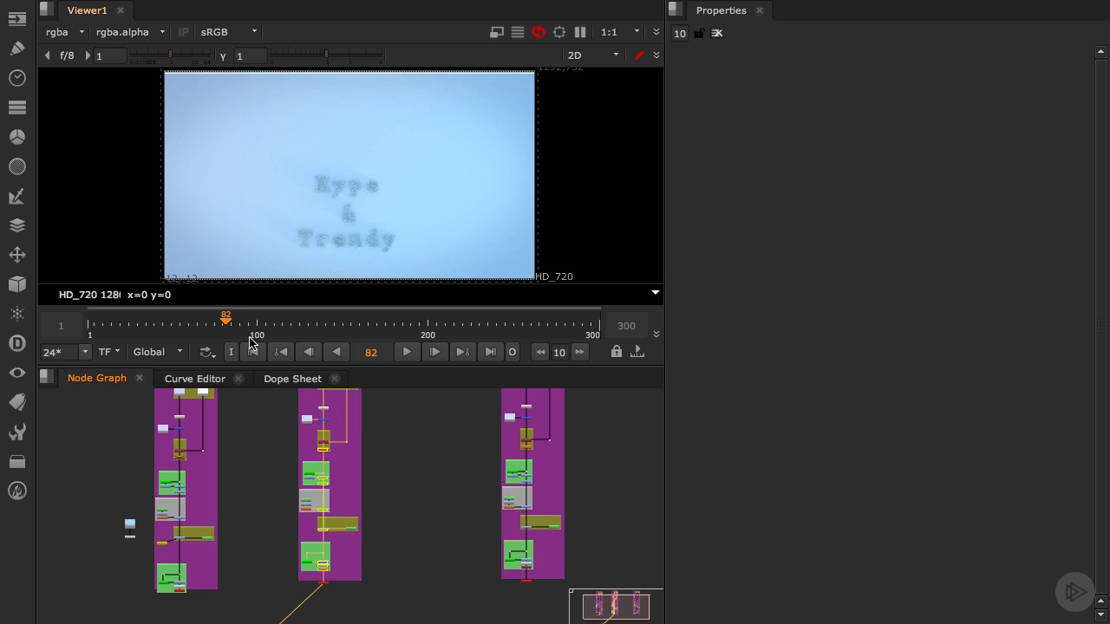
left_click(196, 326)
left_click_drag(196, 326, 164, 326)
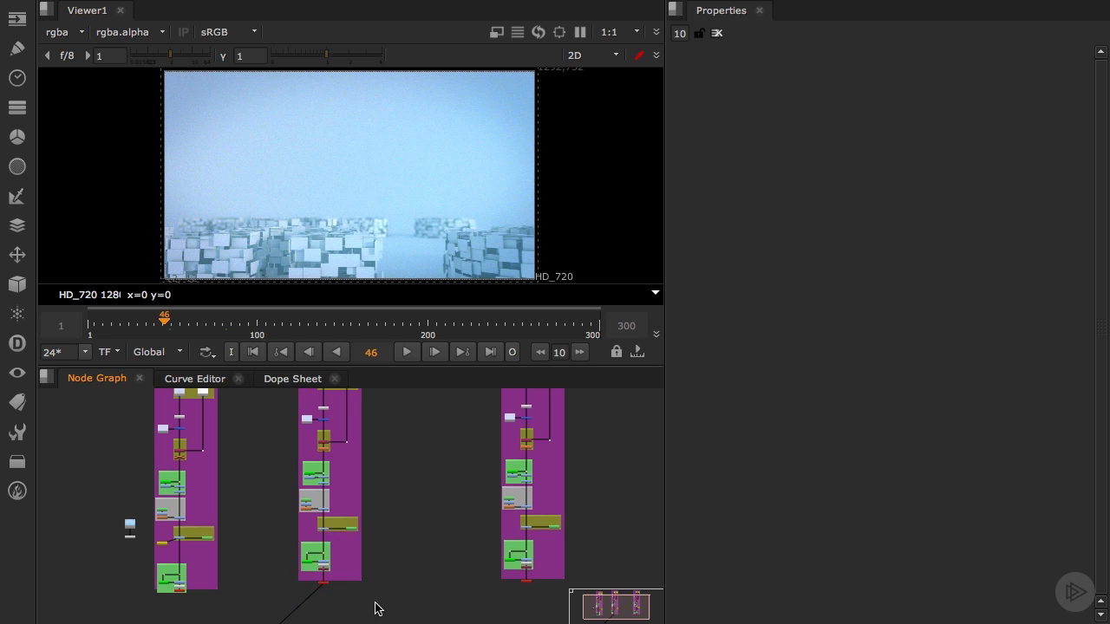
- Add a Switch node and connect its inputs to the OUTPUT nodes of the middle and right branches
key("Tab")
type("switch")
key("Return")
scroll(369, 555, "up", 5)
scroll(364, 517, "up", 2)
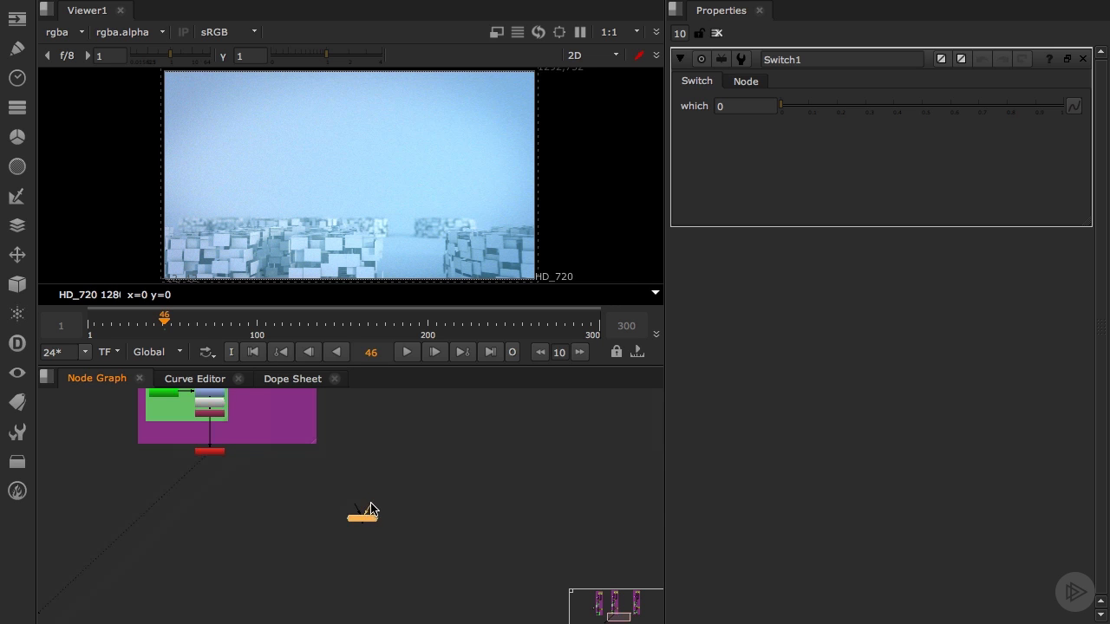
left_click_drag(363, 511, 210, 451)
left_click_drag(355, 508, 541, 498)
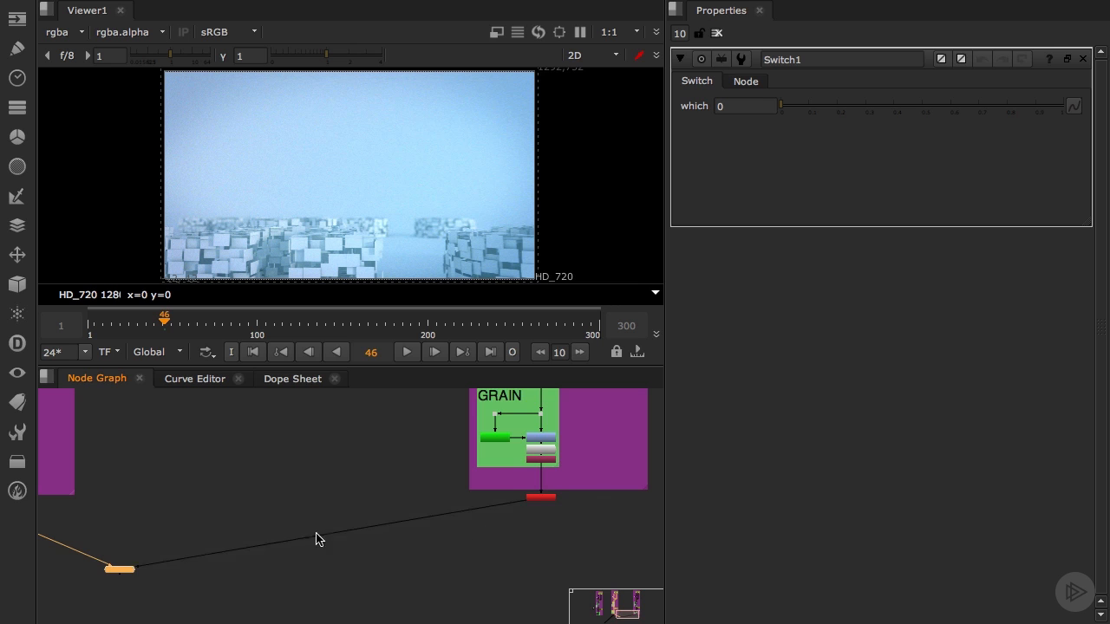
- Keyframe the Switch's which value at 0 on frame 46 and 1 on frame 47
right_click(765, 110)
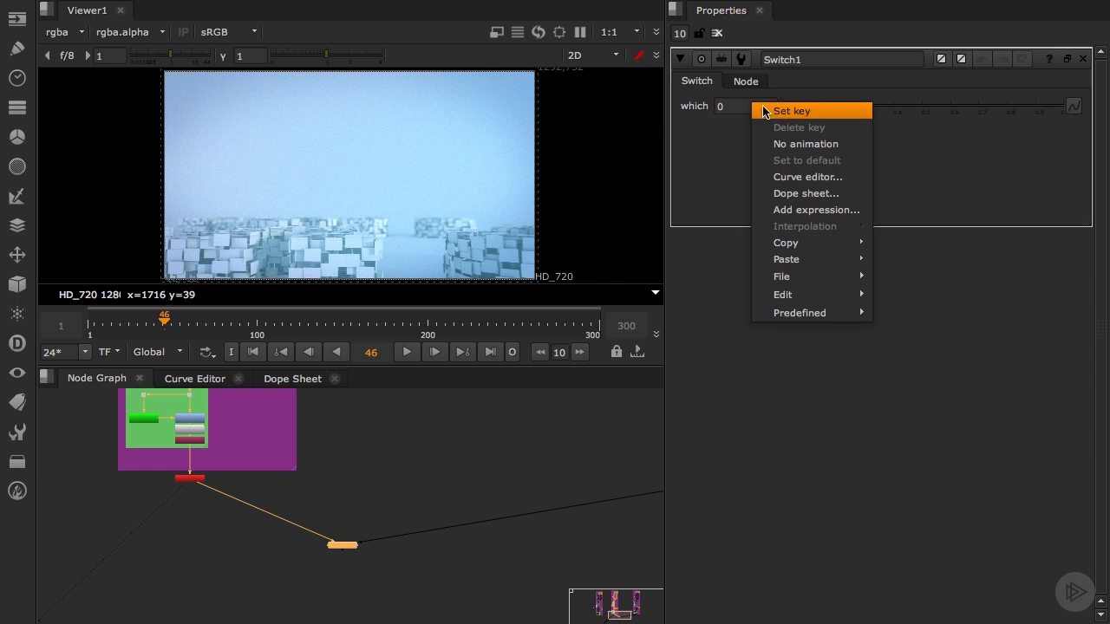
left_click(773, 113)
left_click(361, 456)
key("Right")
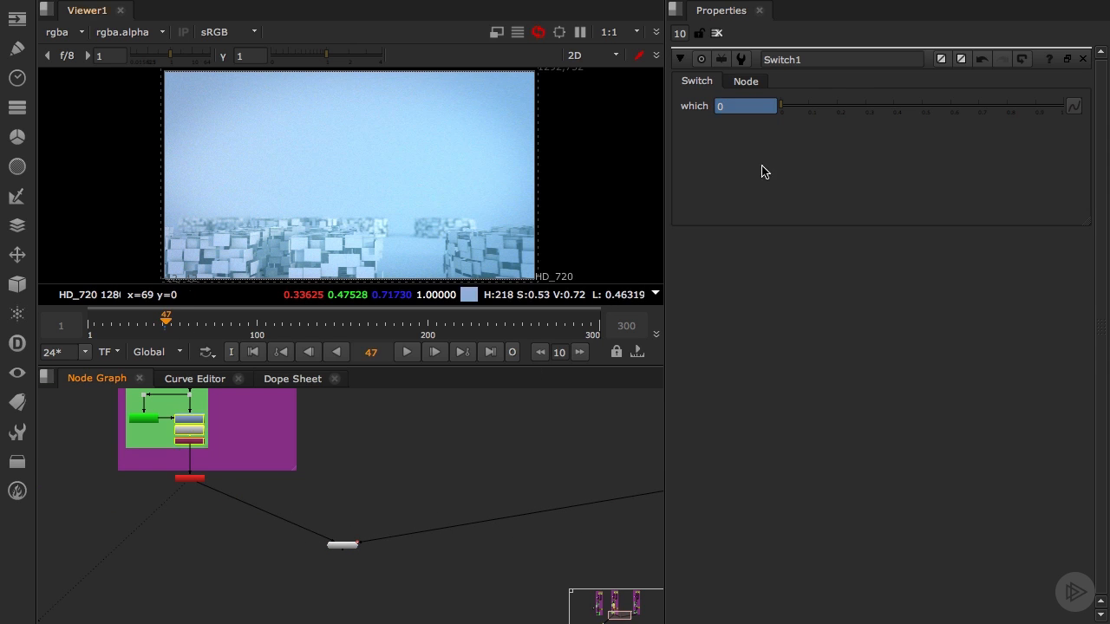
left_click(720, 108)
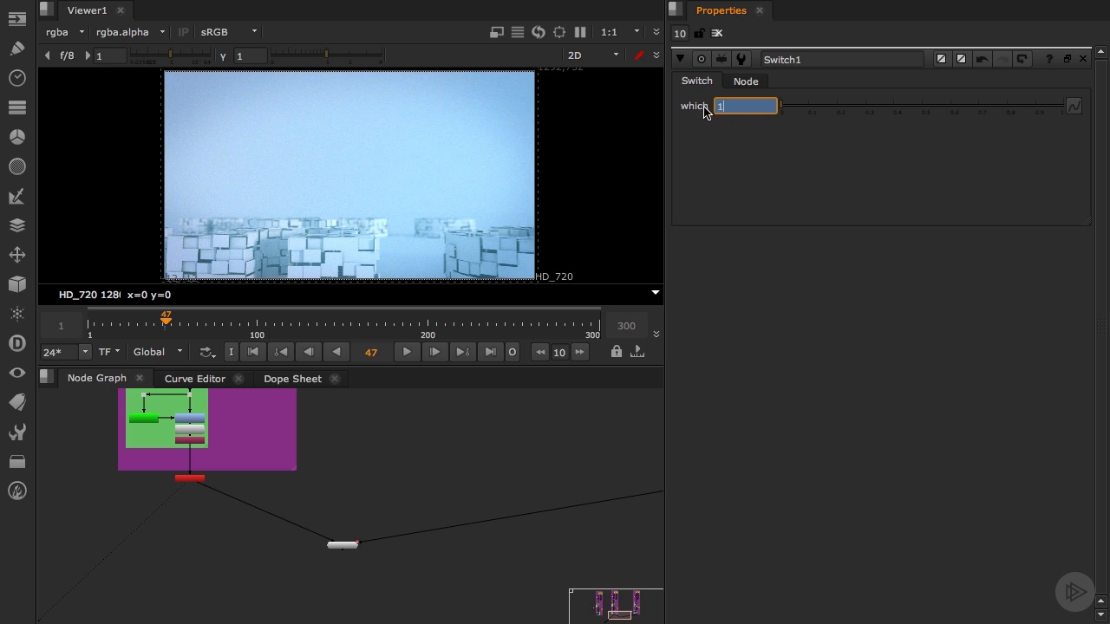
key("Return")
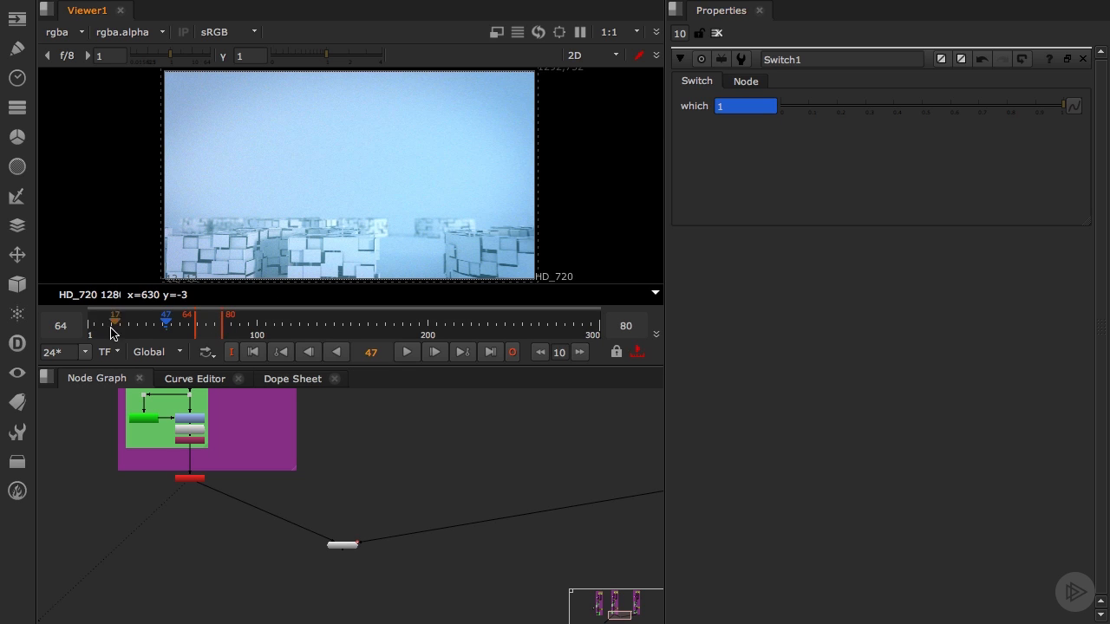
- Set the playback range to frames 1 to 80 and play back the cut between the two shots
left_click(89, 327)
left_click(407, 352)
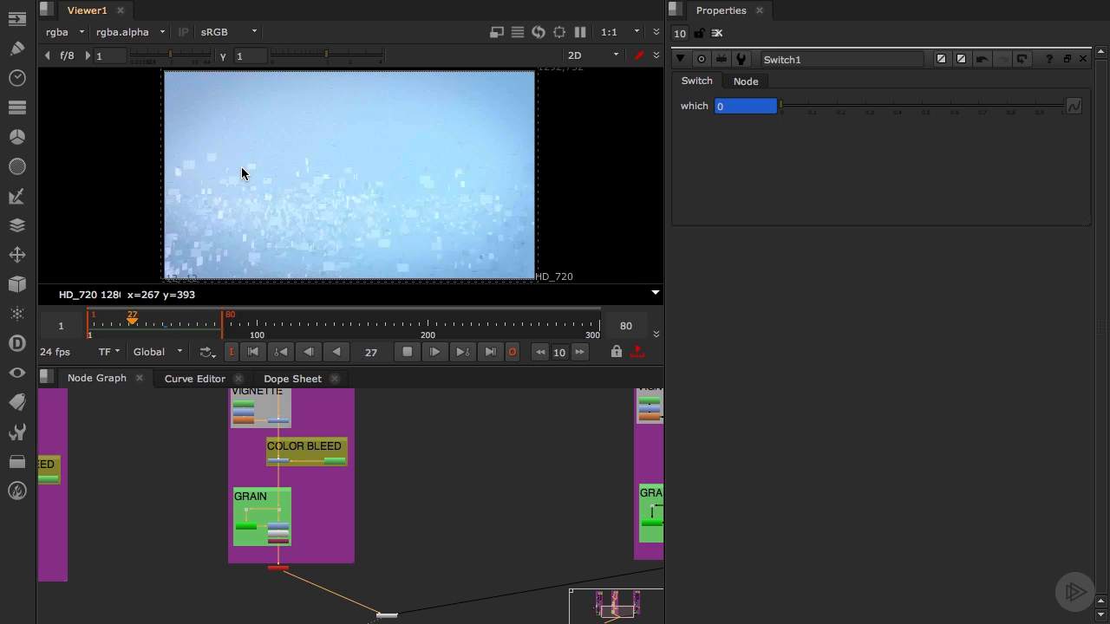
left_click(407, 351)
- Return to frame 46 and insert a TimeOffset node between the right branch's OUTPUT and the Switch
left_click(208, 323)
left_click_drag(208, 323, 165, 328)
middle_click_drag(460, 584, 344, 505)
key("Tab")
type("time")
key("Down")
key("Down")
key("Down")
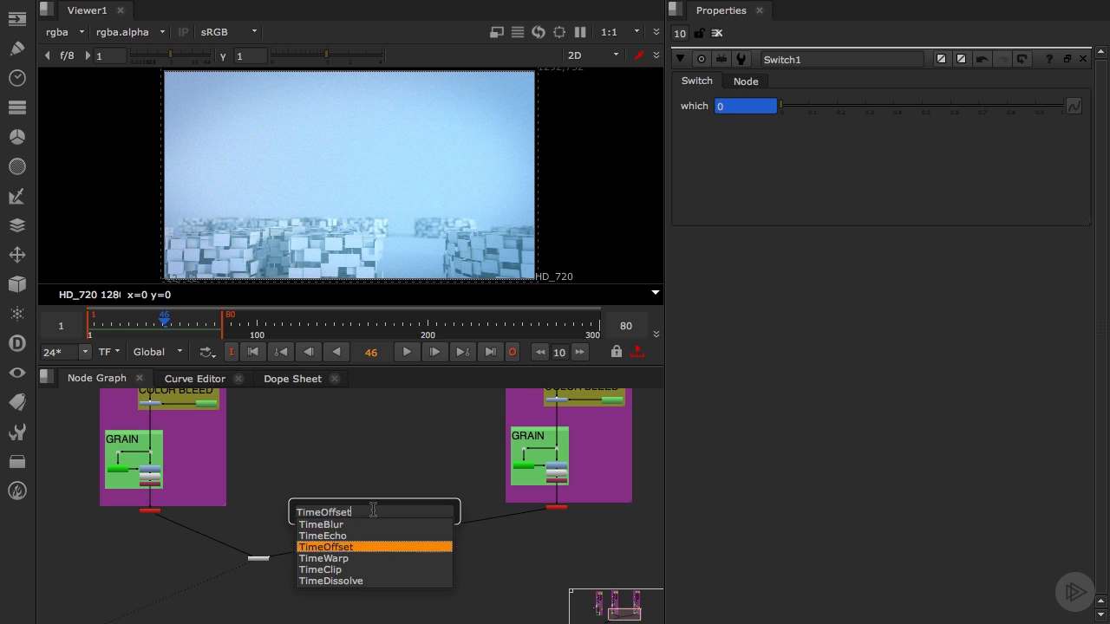
key("Return")
left_click_drag(372, 516, 378, 541)
- Set the right branch's time offset to -1 frames and play back the sequence
left_click(799, 105)
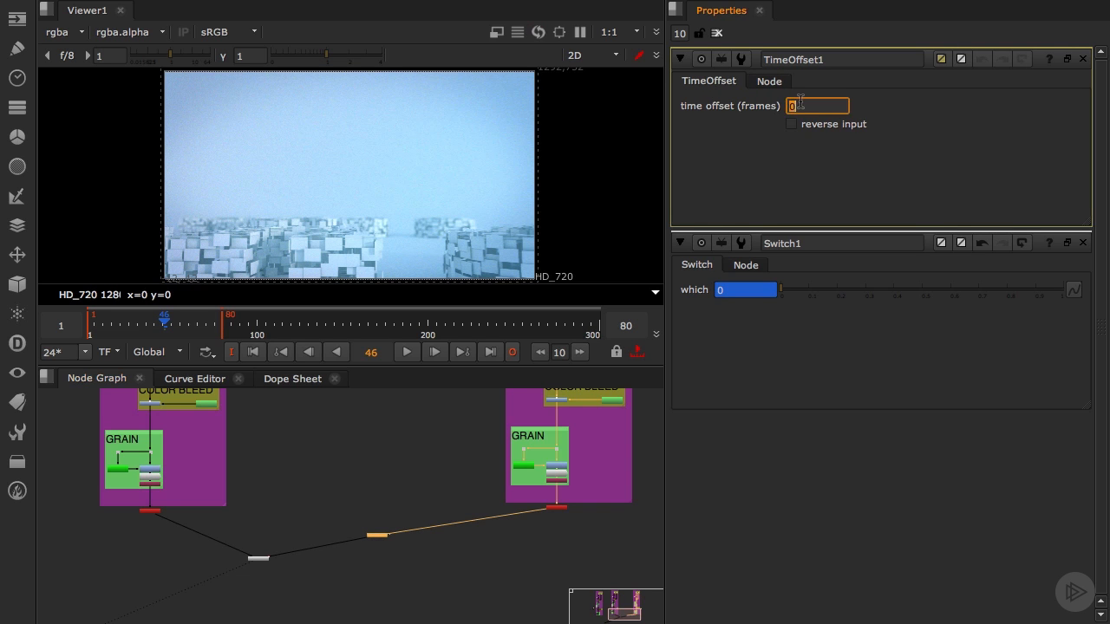
type("-1")
key("Return")
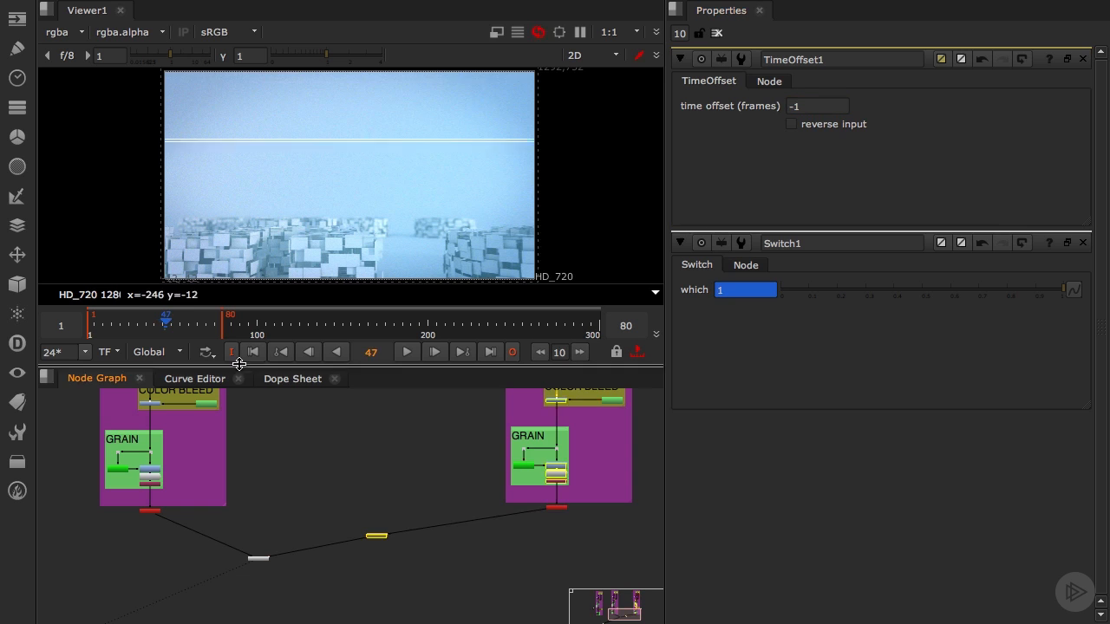
left_click(407, 351)
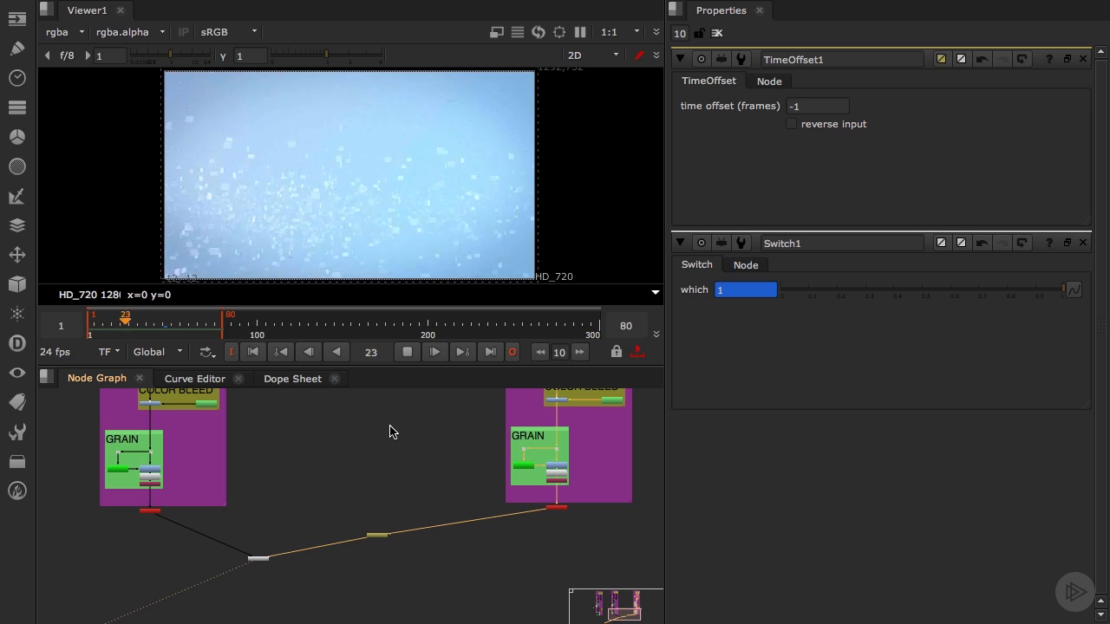
left_click(406, 355)
- Keyframe the Switch's which value at 1 on frame 70 and 2 on frame 71
left_click_drag(163, 324, 206, 330)
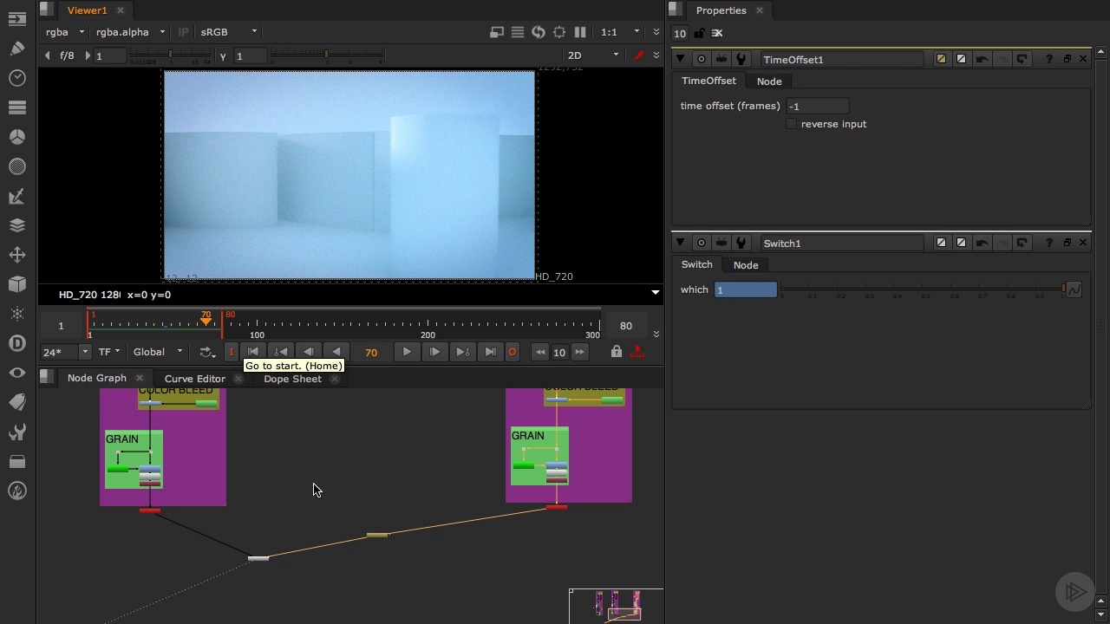
right_click(745, 291)
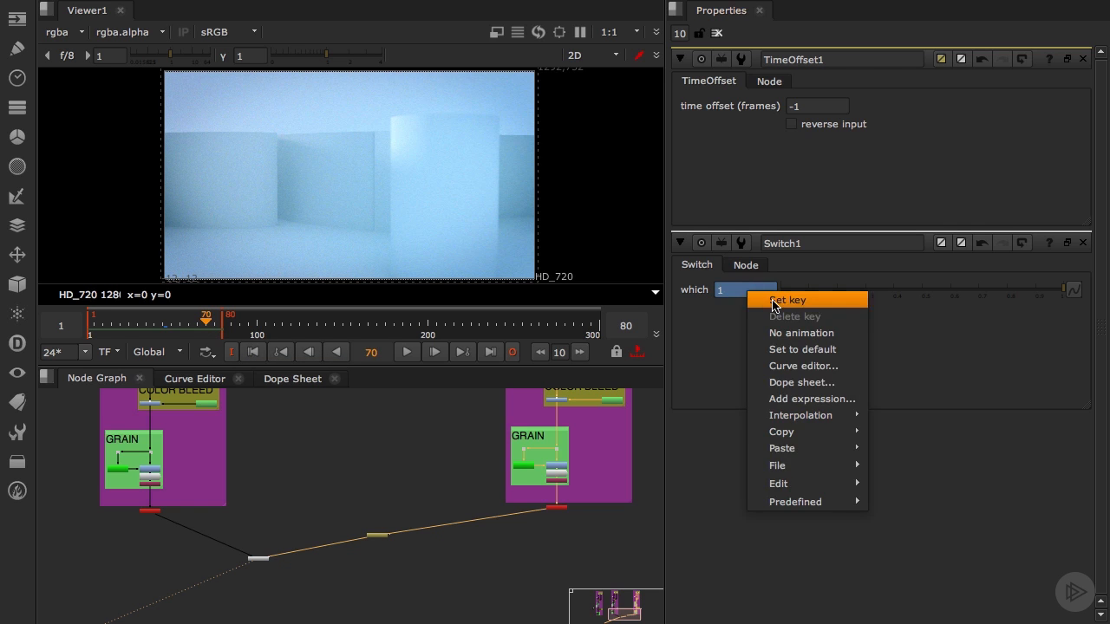
left_click(784, 300)
key("Right")
left_click(722, 290)
key("Return")
- Insert the Hype & Trendy Read node and the node attached below it between COLOR BLEED and GRAIN in the left branch
scroll(260, 554, "up", 3)
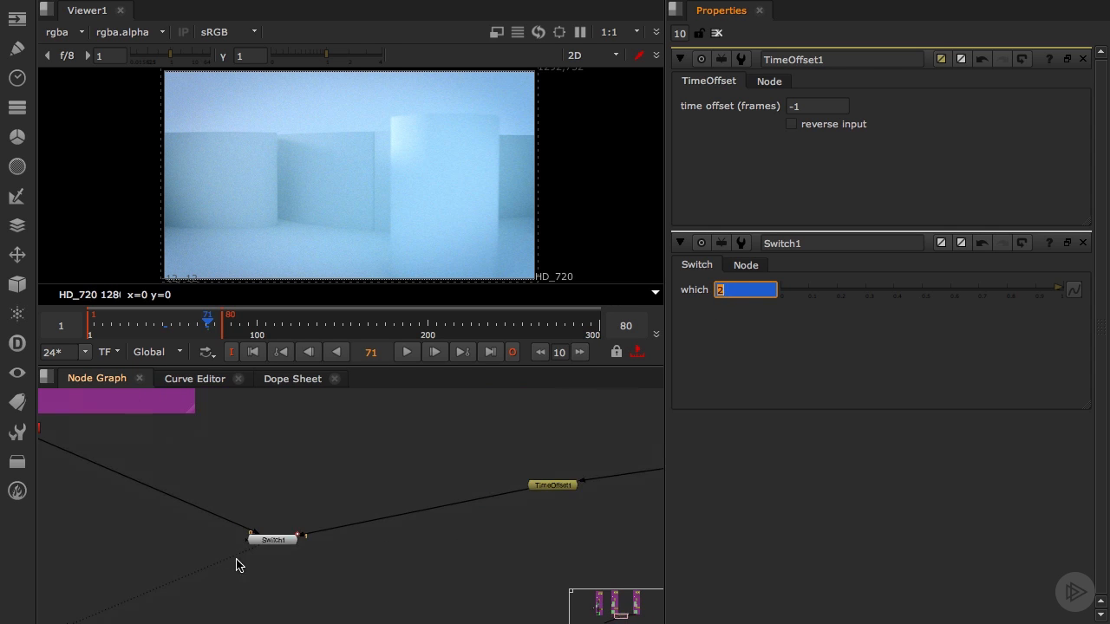
middle_click_drag(203, 555, 363, 567)
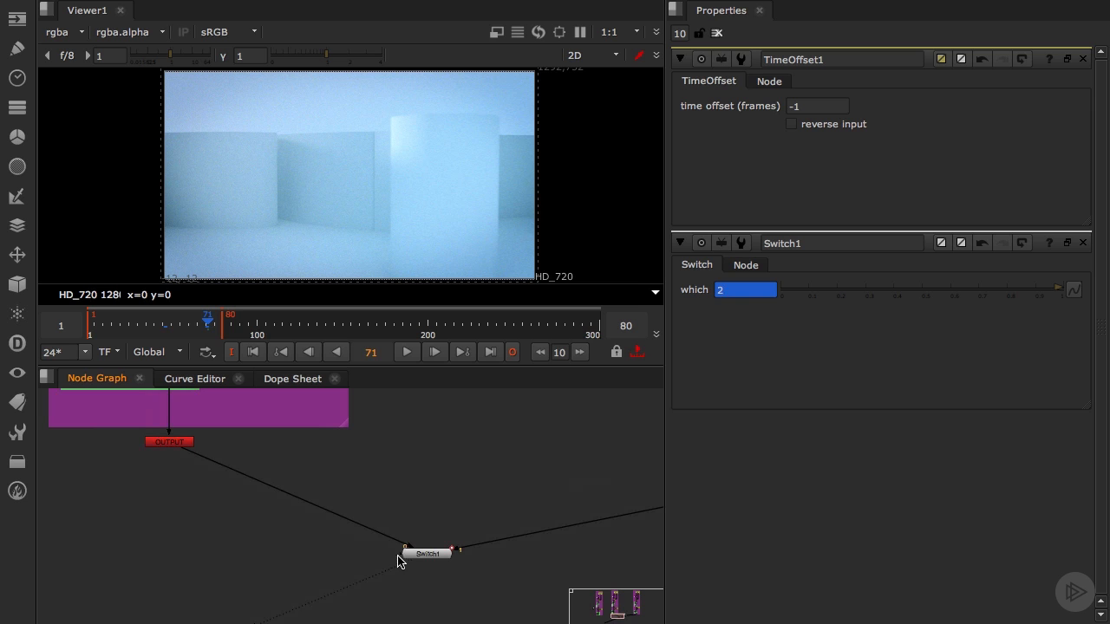
scroll(243, 560, "down", 3)
scroll(248, 576, "down", 5)
middle_click_drag(191, 564, 361, 541)
scroll(300, 497, "up", 5)
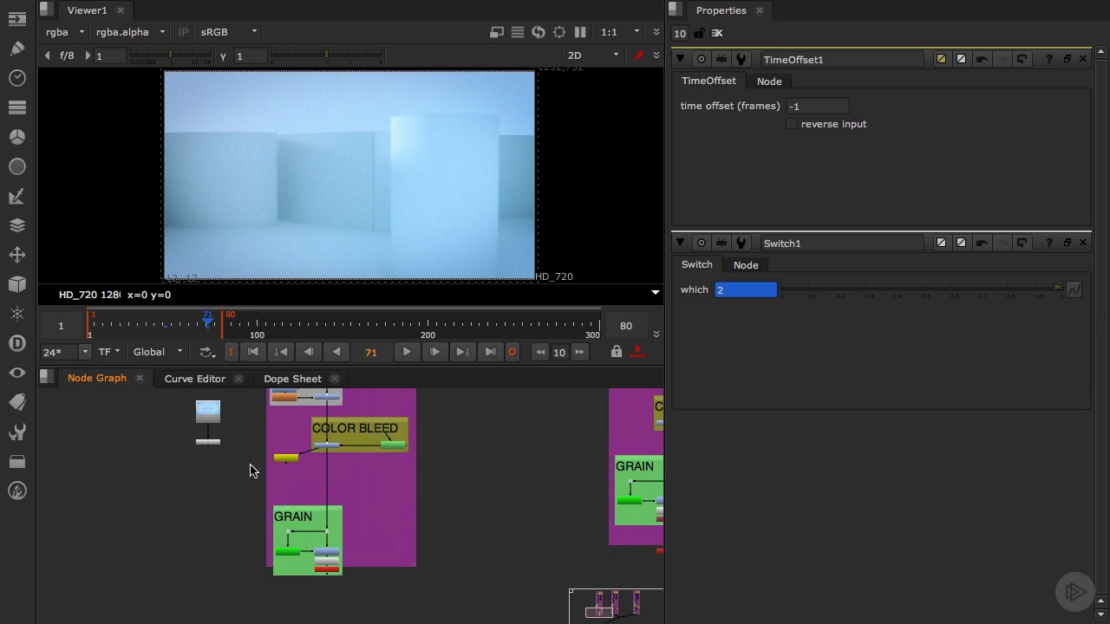
scroll(250, 470, "up", 3)
left_click_drag(351, 499, 178, 469)
left_click_drag(148, 417, 220, 494)
left_click_drag(186, 442, 353, 518)
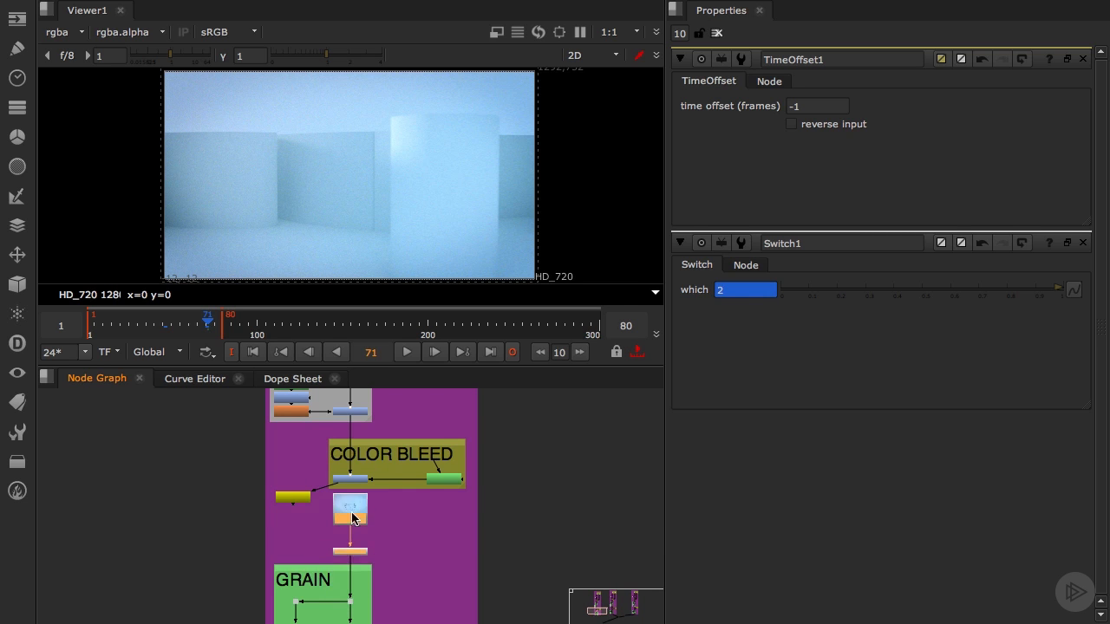
- Connect the Switch's input 2 to the left branch's OUTPUT node
scroll(352, 518, "down", 5)
scroll(491, 523, "up", 6)
left_click_drag(532, 498, 362, 478)
scroll(368, 497, "down", 6)
scroll(406, 533, "up", 5)
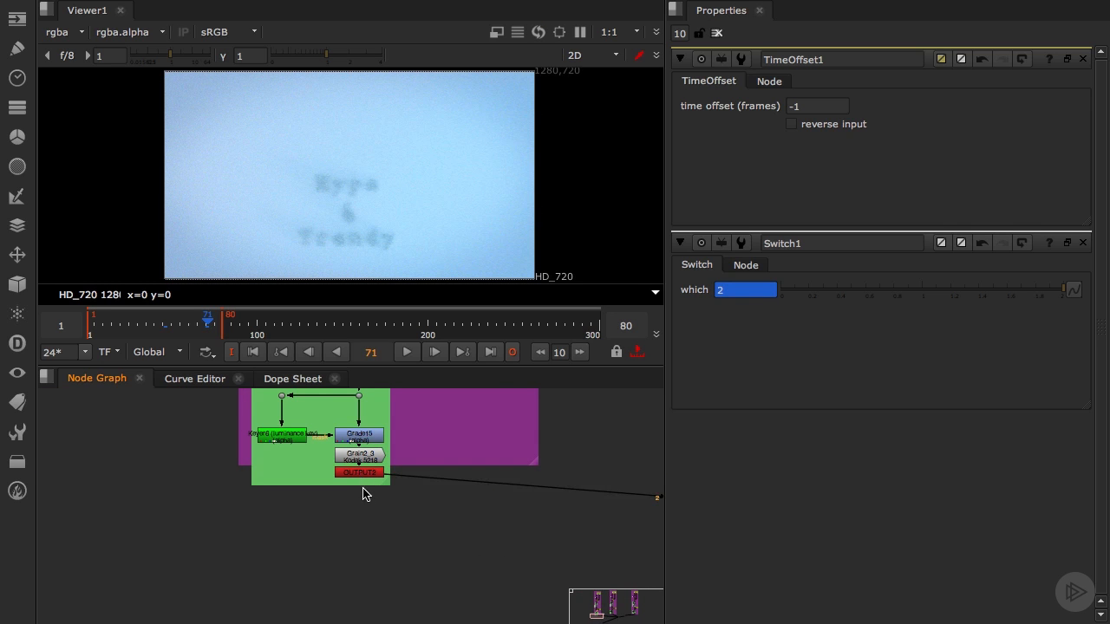
- View the left branch's OUTPUT node and scrub the title animation to frame 110
middle_click_drag(466, 521, 277, 508)
scroll(404, 517, "down", 6)
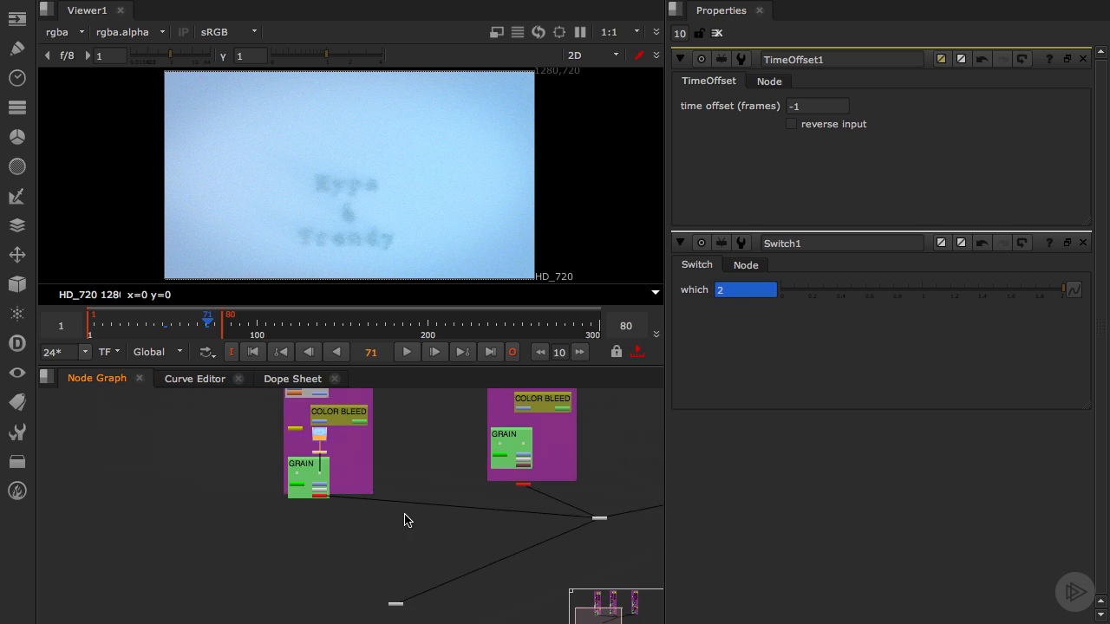
middle_click_drag(385, 521, 307, 546)
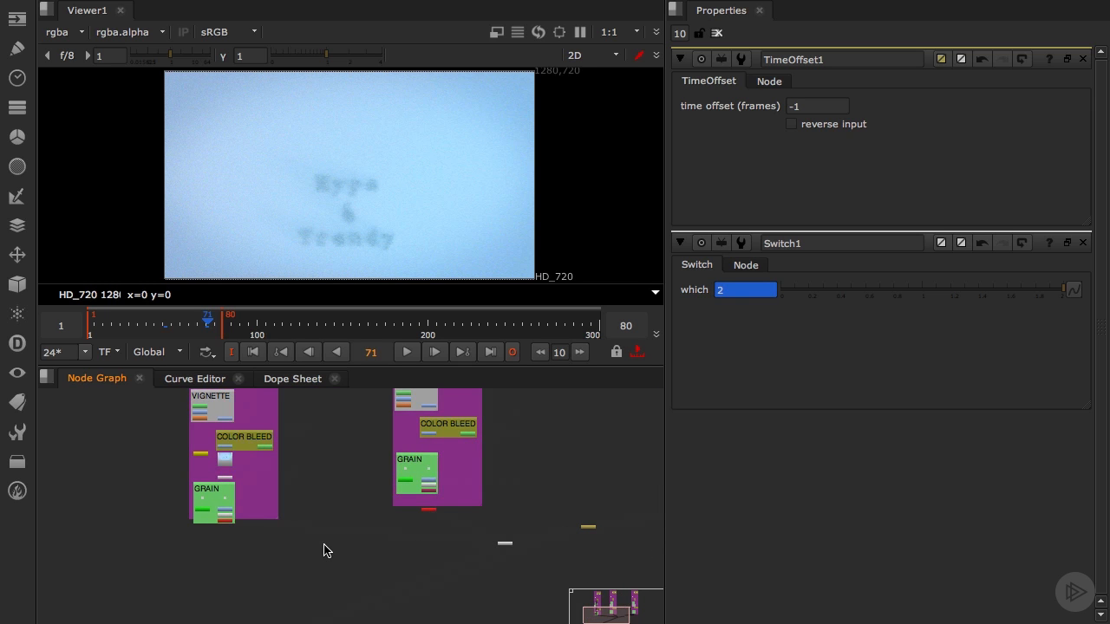
scroll(323, 550, "up", 2)
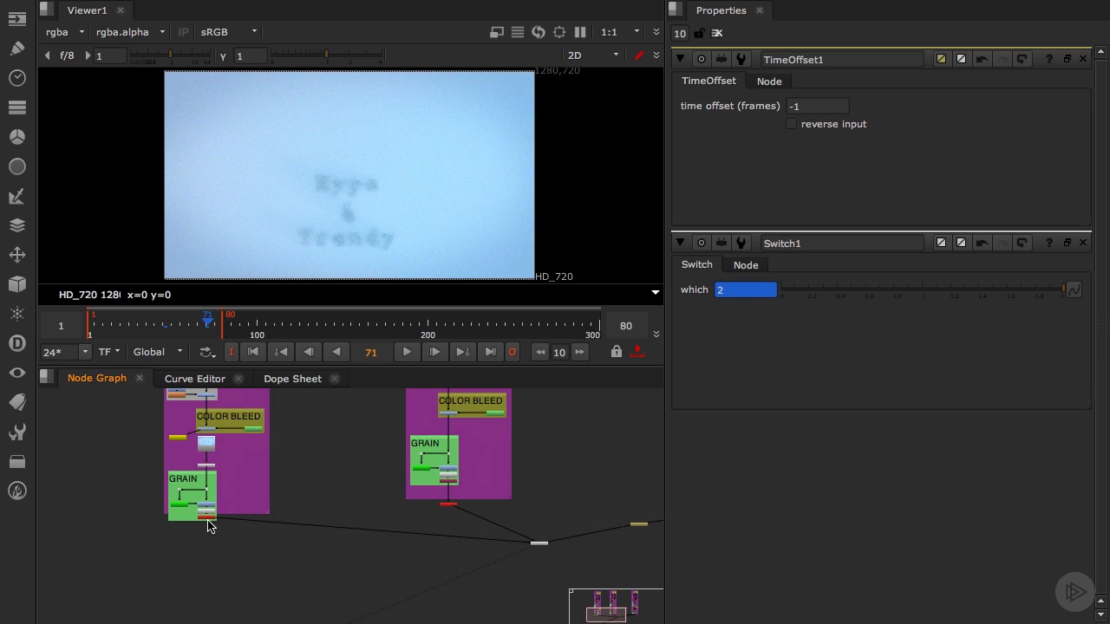
key("1")
left_click_drag(208, 323, 274, 331)
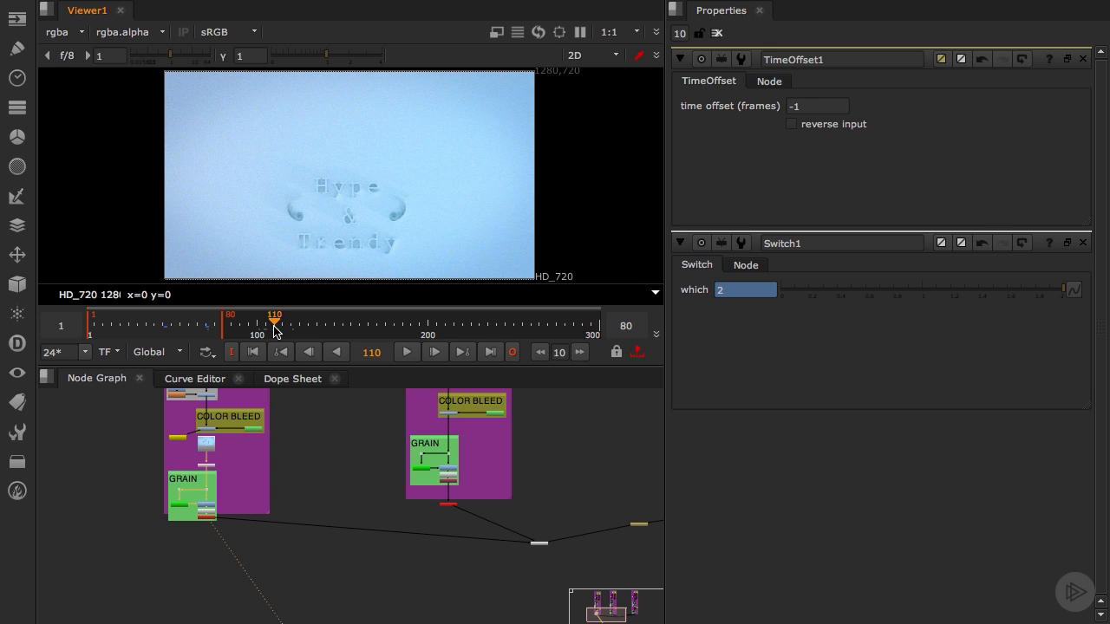
- View the Switch and insert a second TimeOffset node between the left branch's OUTPUT and the Switch
left_click(539, 542)
key("1")
key("Tab")
type("time")
key("Down")
key("Down")
key("Down")
key("Return")
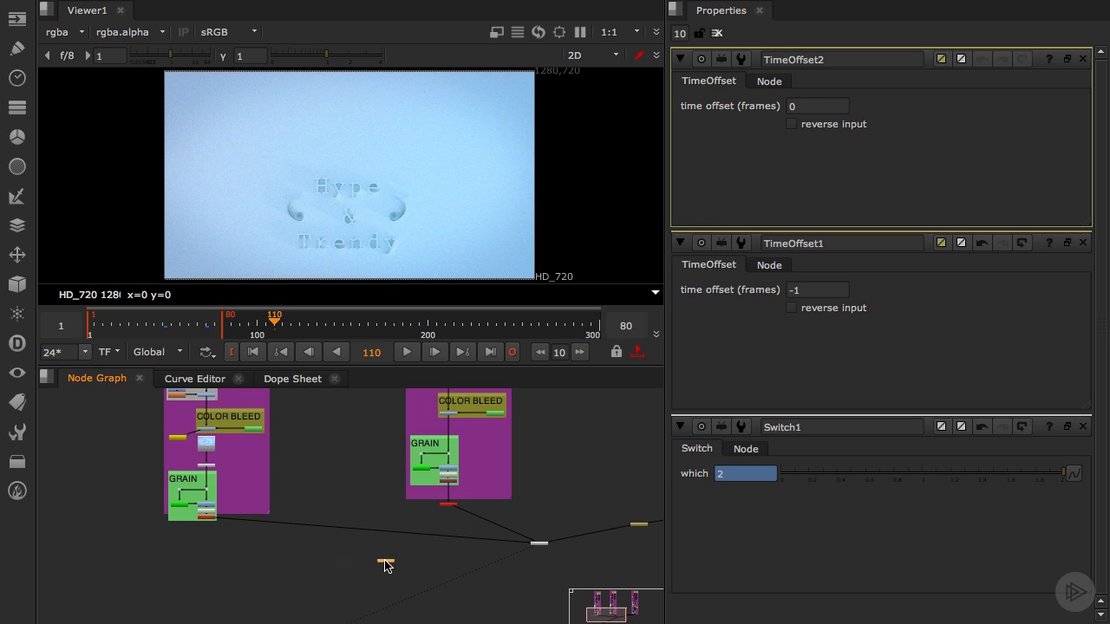
left_click_drag(386, 565, 385, 534)
- Set the left branch's time offset to 71-110, giving -39 frames
left_click(805, 106)
type("71")
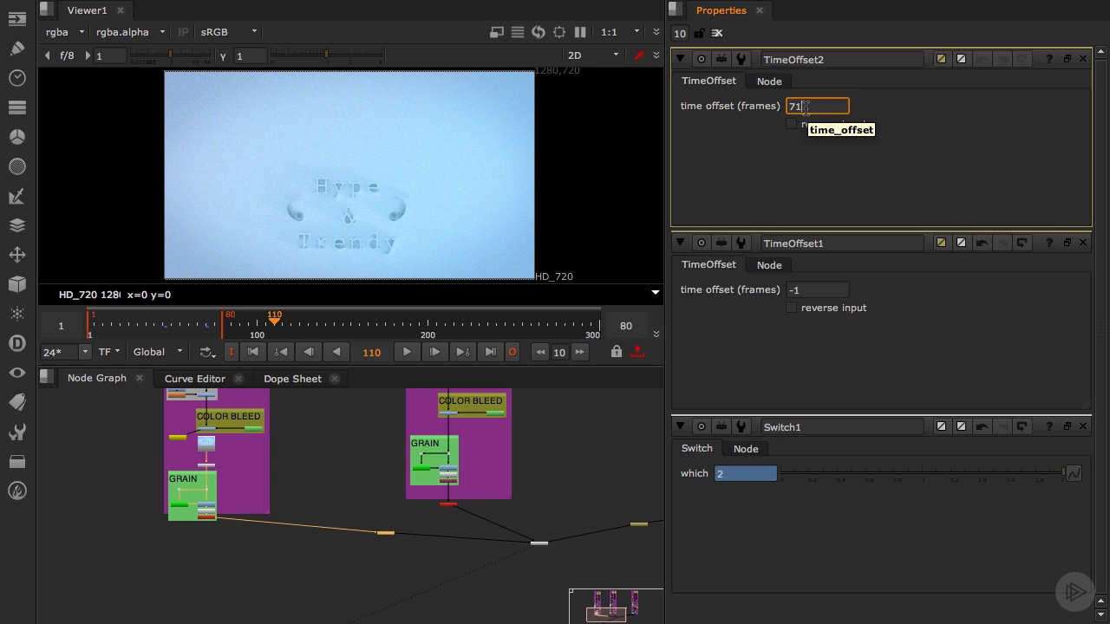
type("-110")
key("Return")
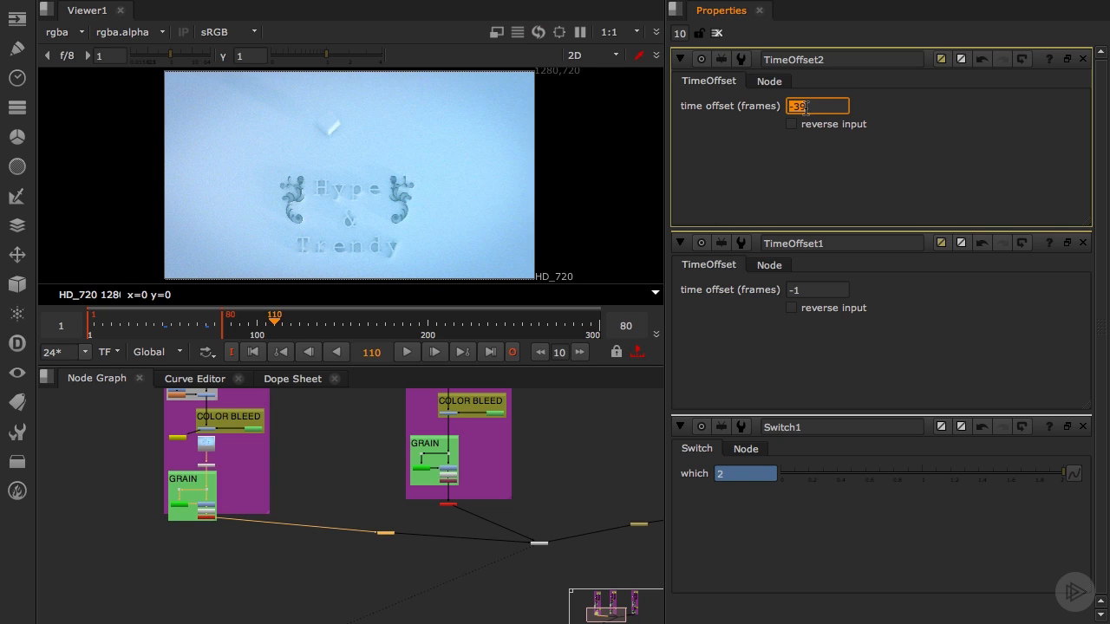
- Go to frame 100 and move the Switch node slightly lower in the node graph
left_click_drag(564, 525, 525, 555)
left_click(523, 555)
mouse_move(276, 320)
left_mouse_down()
mouse_move(311, 325)
mouse_move(257, 323)
left_mouse_up()
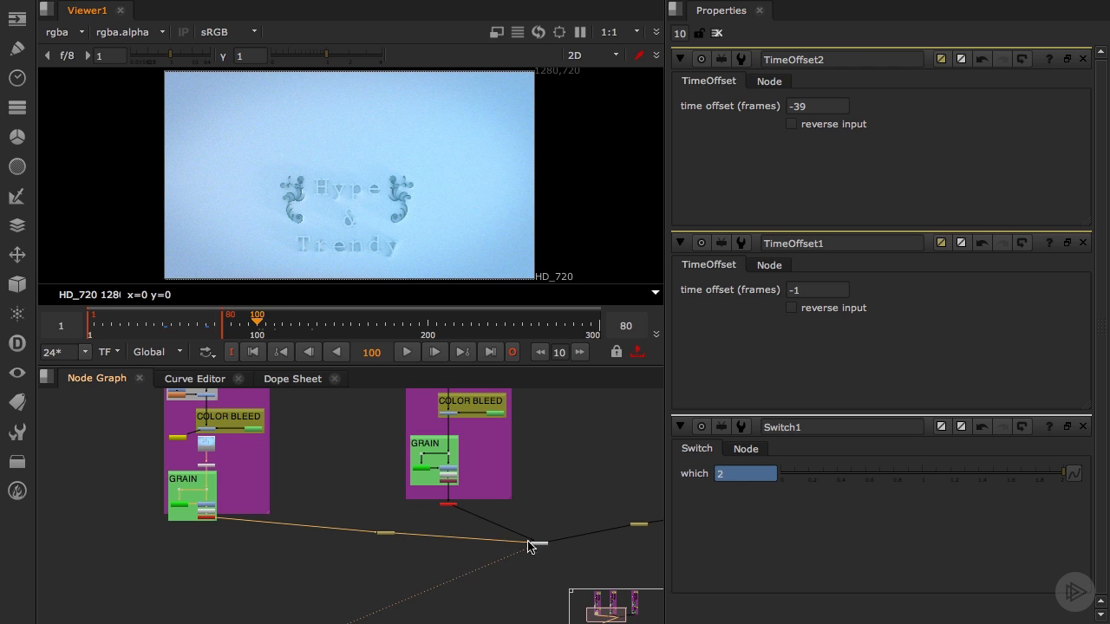
left_click_drag(541, 547, 536, 568)
scroll(464, 589, "up", 5)
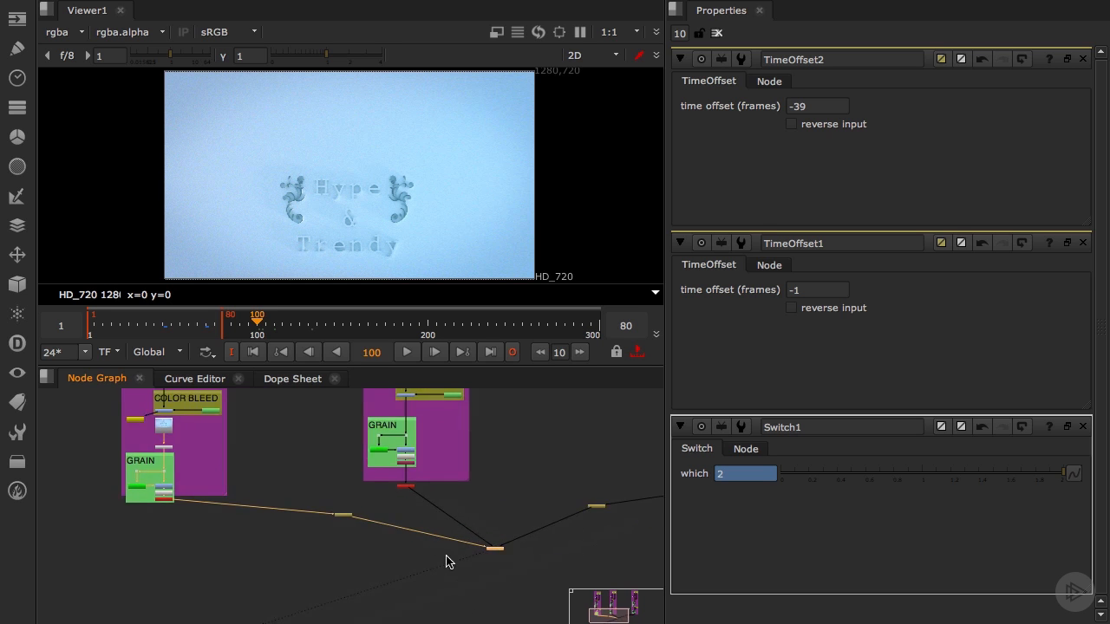
scroll(482, 572, "down", 5)
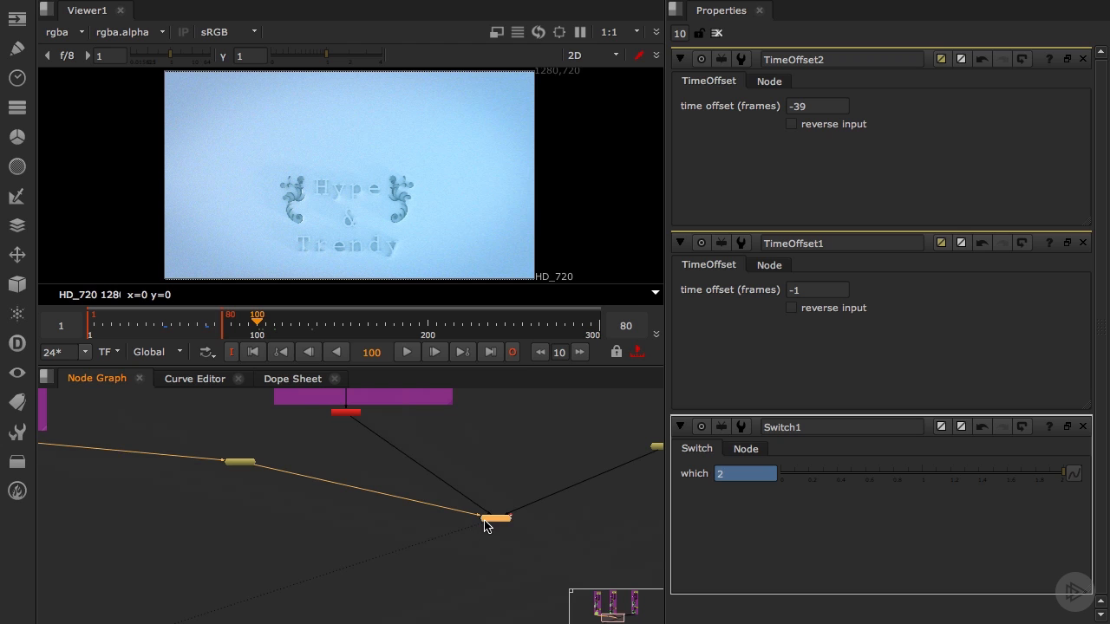
- Add a third TimeOffset node fed by the middle branch's OUTPUT and connect it to a new input of the Switch
left_click(369, 466)
key("Tab")
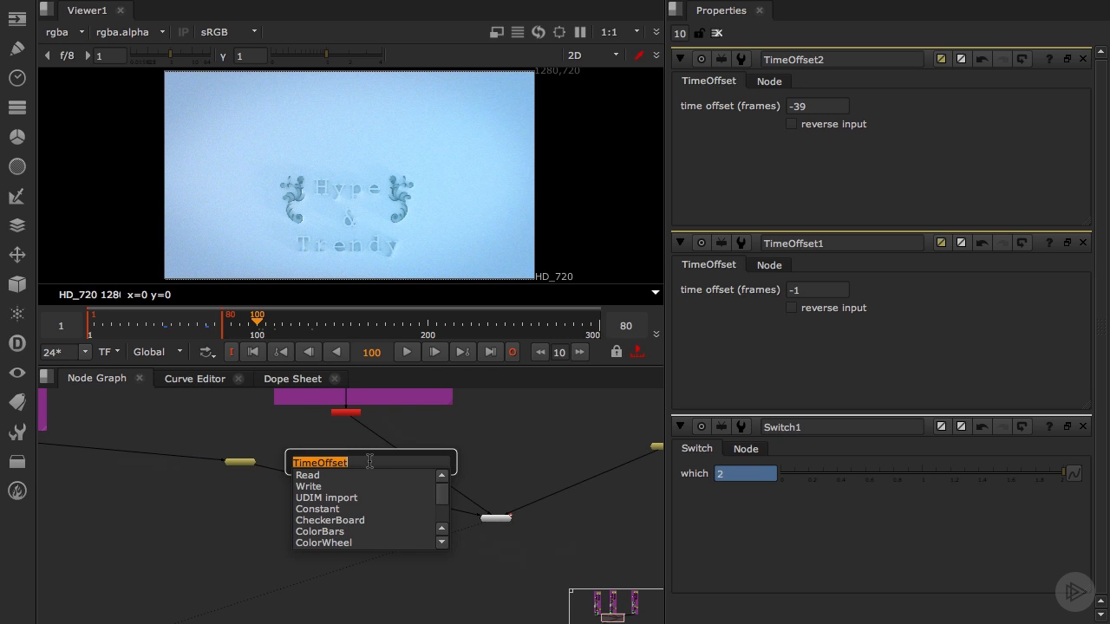
key("Return")
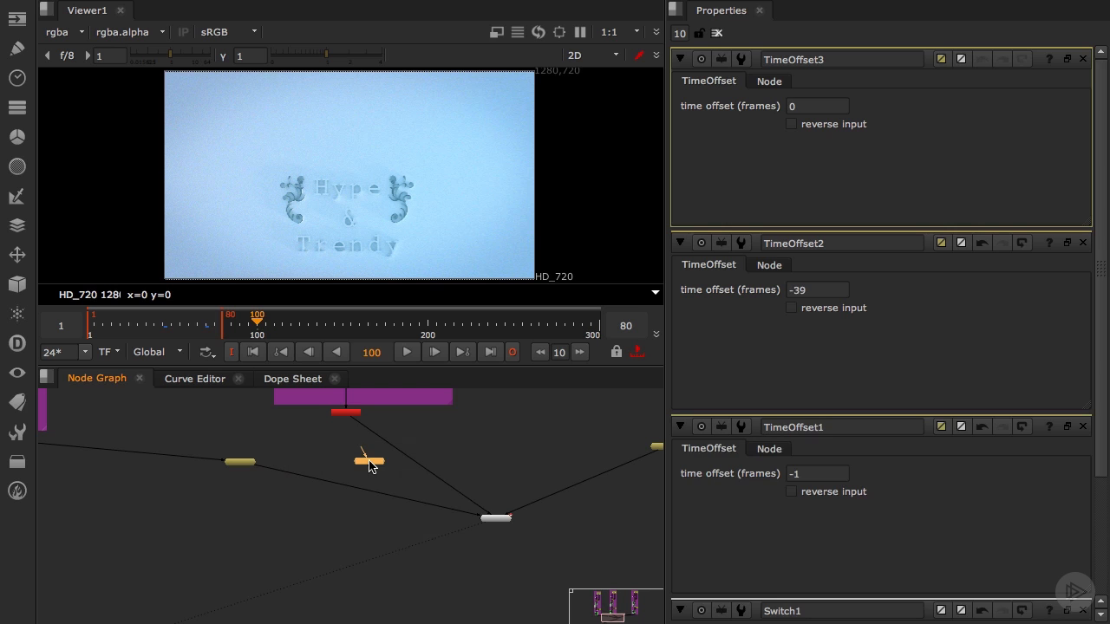
left_click_drag(361, 455, 346, 415)
left_click_drag(482, 523, 365, 469)
scroll(473, 522, "up", 5)
scroll(306, 431, "down", 4)
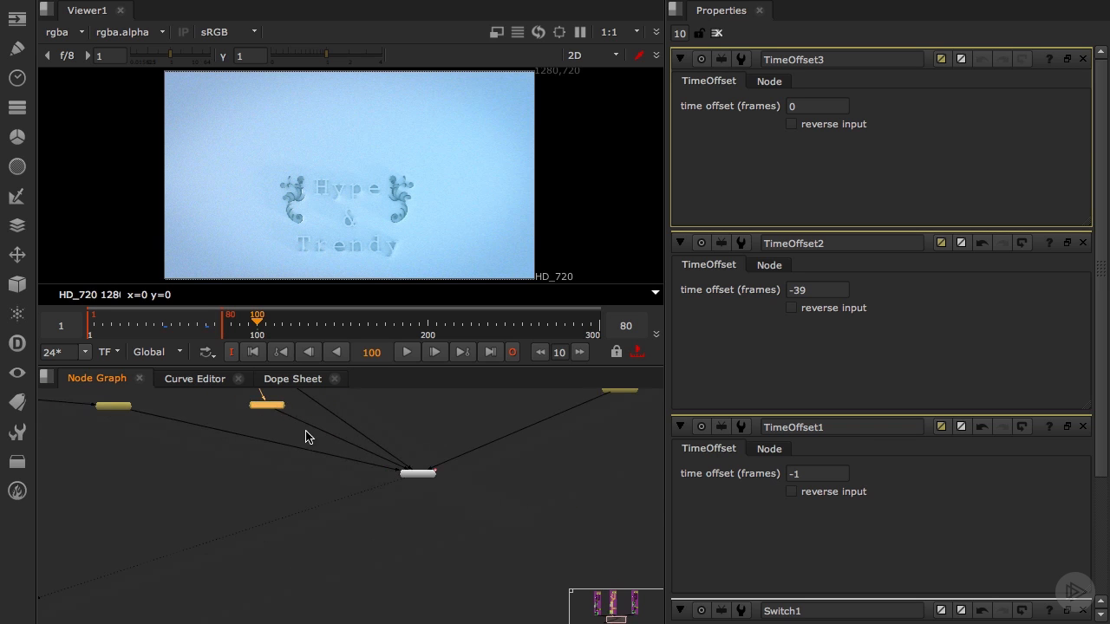
- Keyframe the Switch's which value at 2 on frame 100 and at 3 on frame 101
middle_click_drag(289, 434, 296, 460)
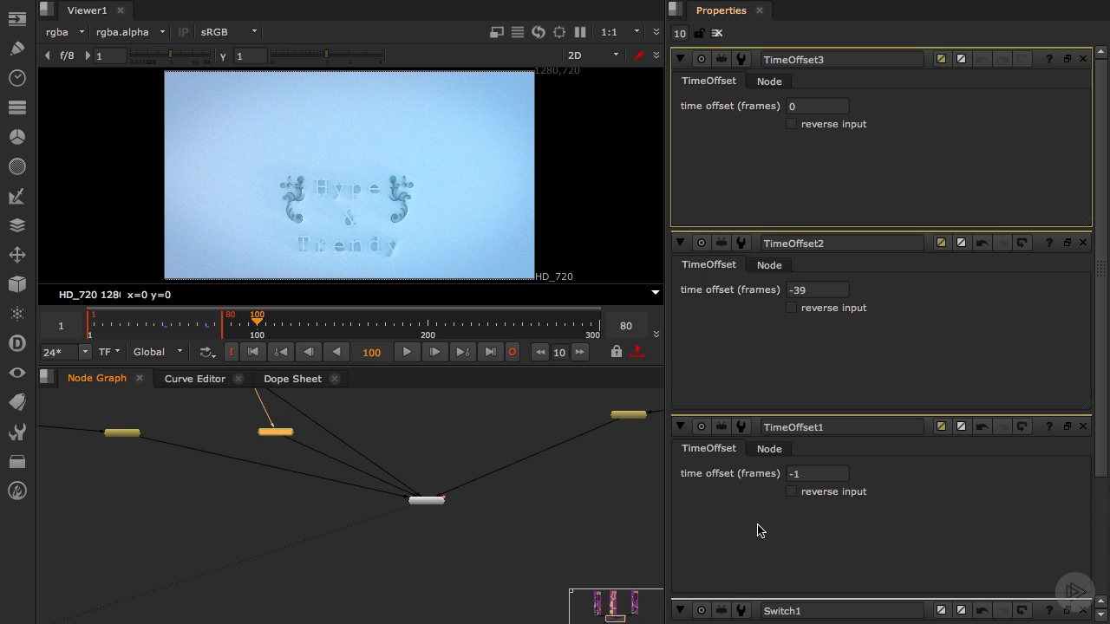
double_click(422, 502)
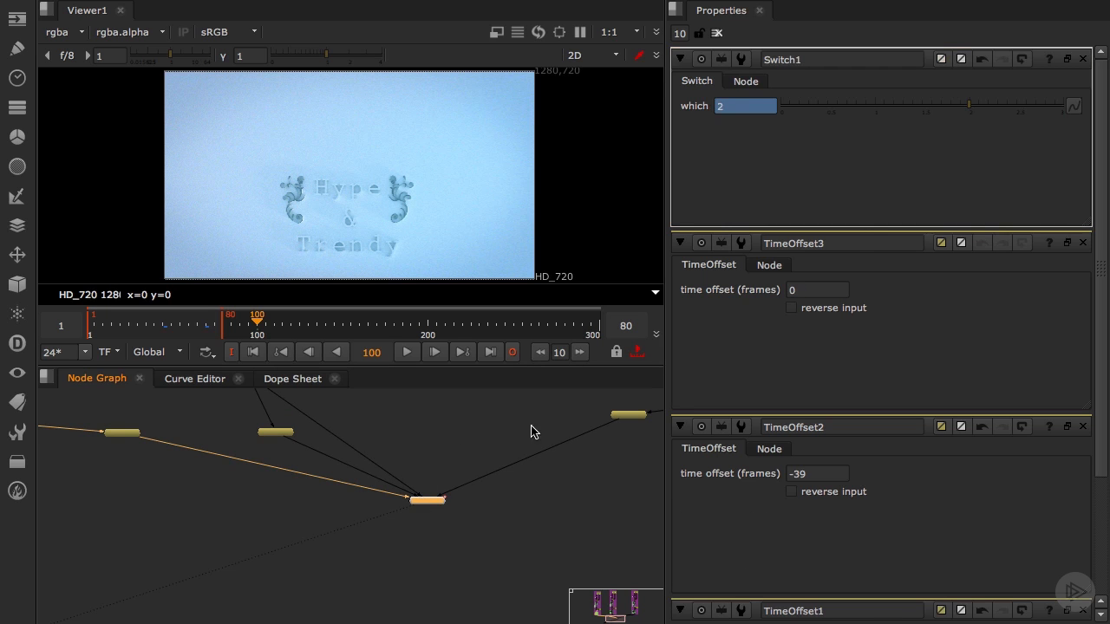
right_click(743, 105)
left_click(766, 112)
left_click(518, 418)
key("Right")
left_click(736, 106)
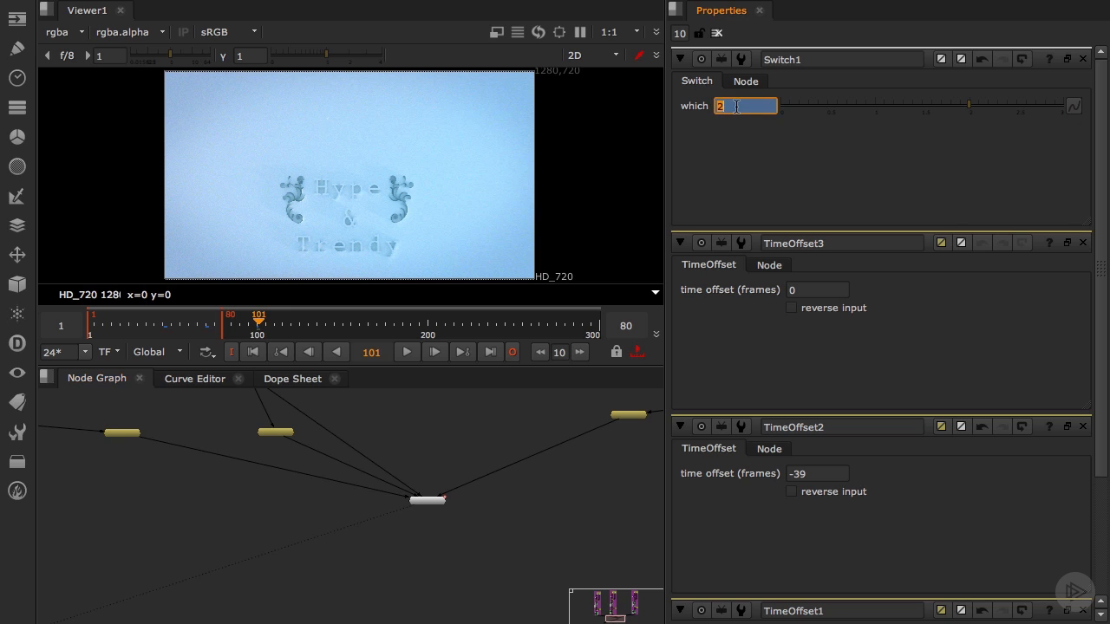
type("3")
key("Return")
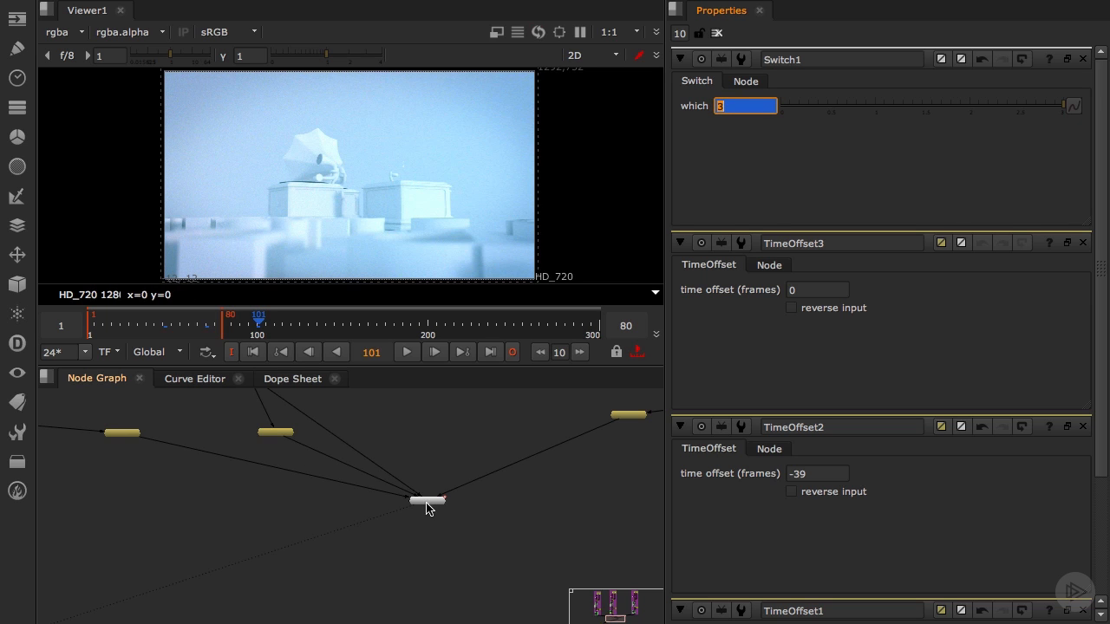
- Set the middle branch's time offset to 2 frames and turn on the viewer's proxy mode
left_click(277, 433)
double_click(277, 434)
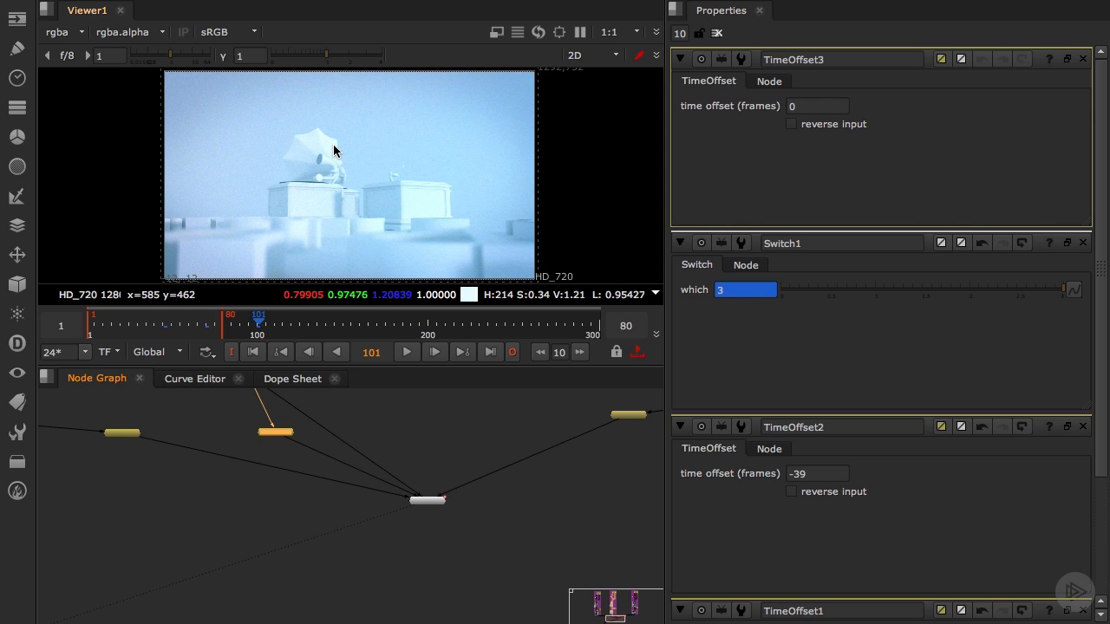
left_click(790, 106)
left_click(791, 106)
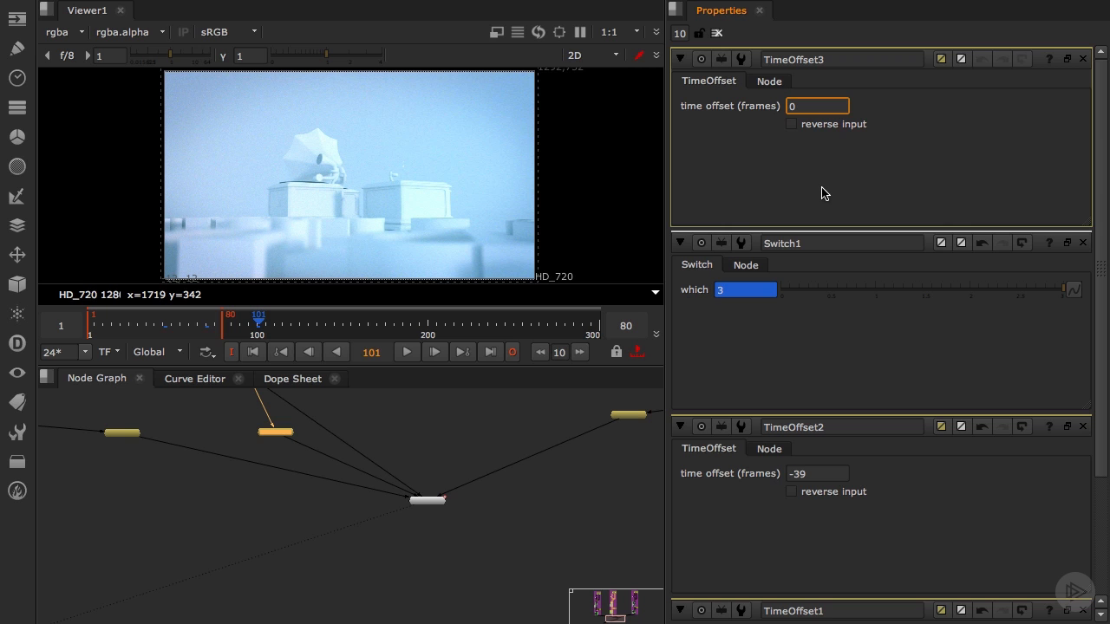
key("Up")
key("Up")
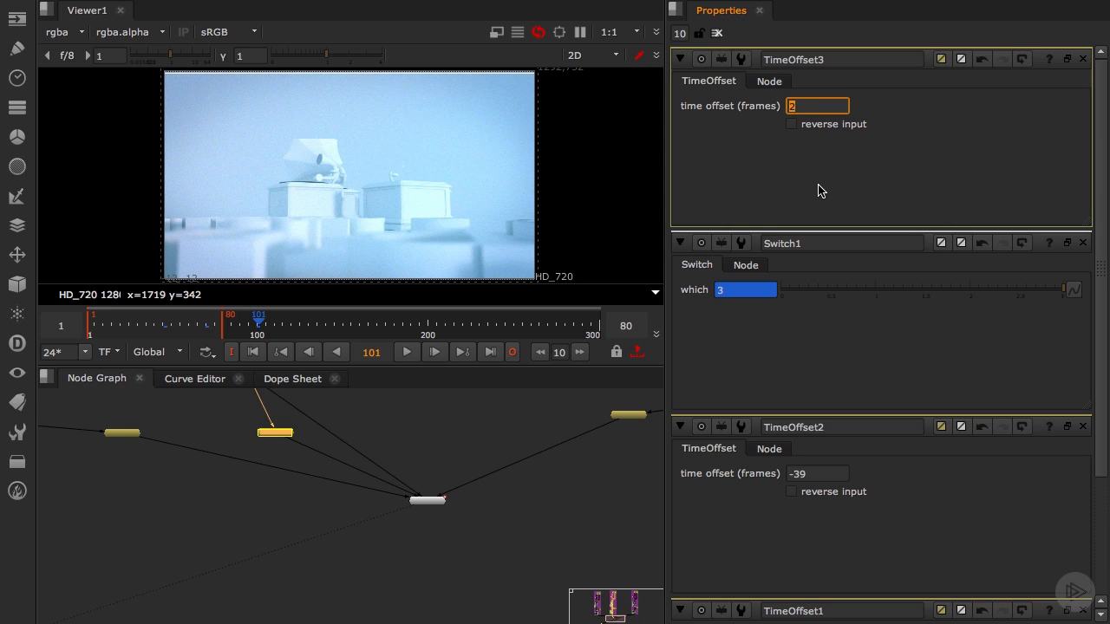
left_click(496, 31)
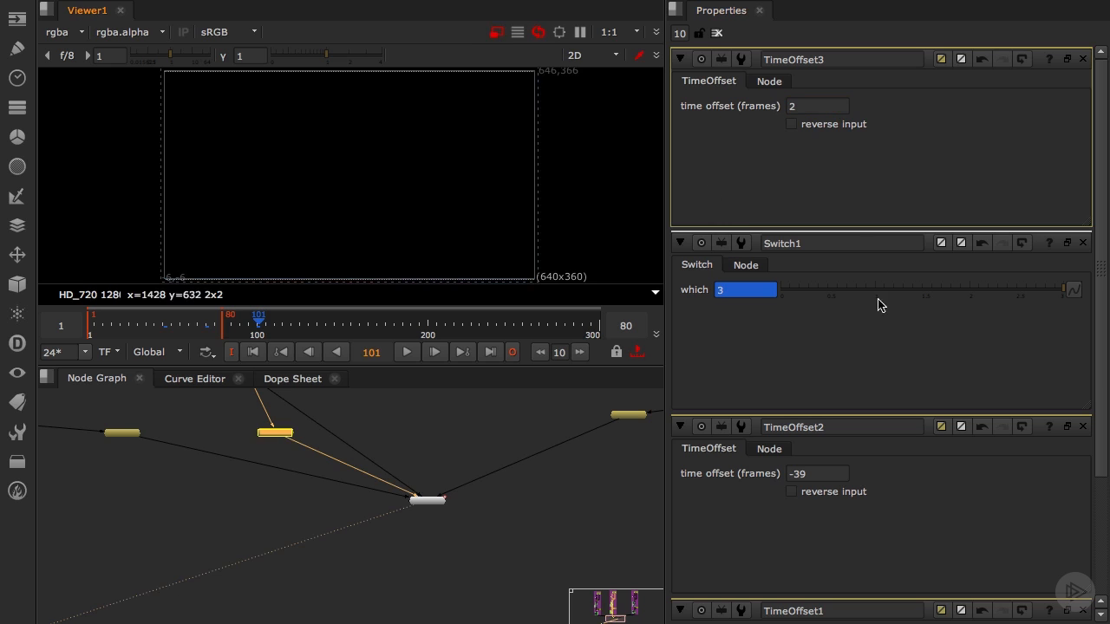
- Raise the time offset of the middle branch's TimeOffset node to 34 frames
left_click(792, 108)
key("Up")
key("Up")
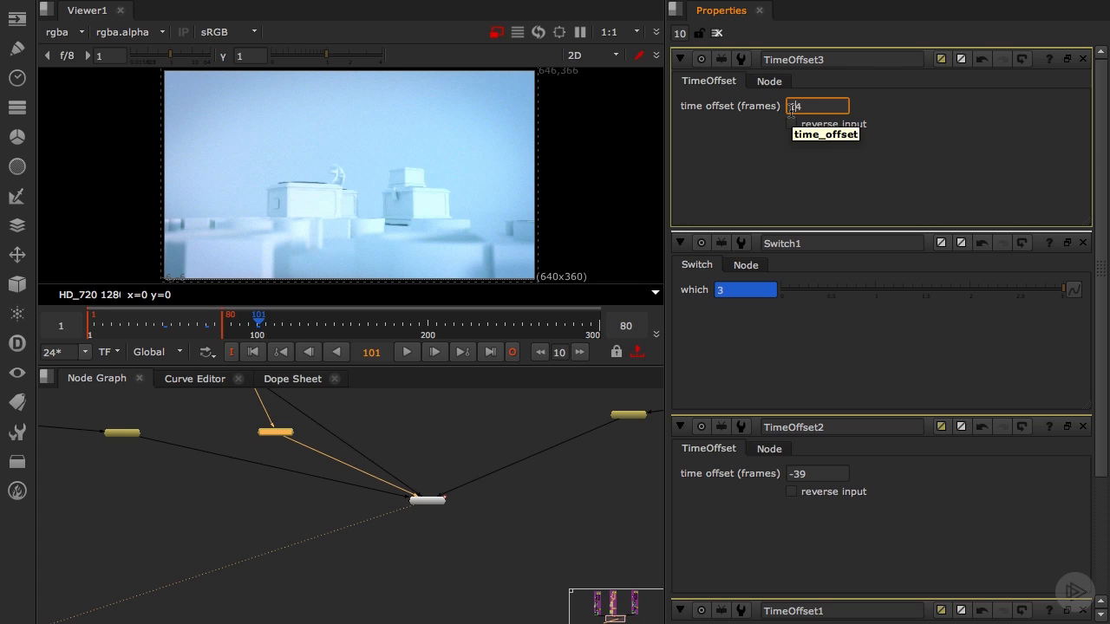
key("Return")
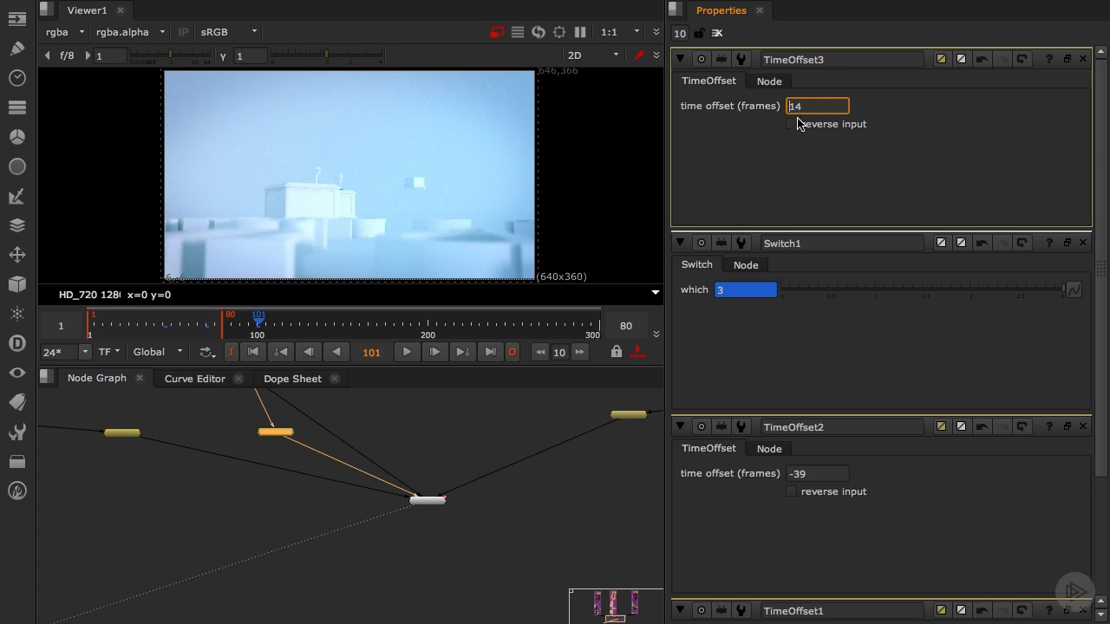
key("Up")
key("Up")
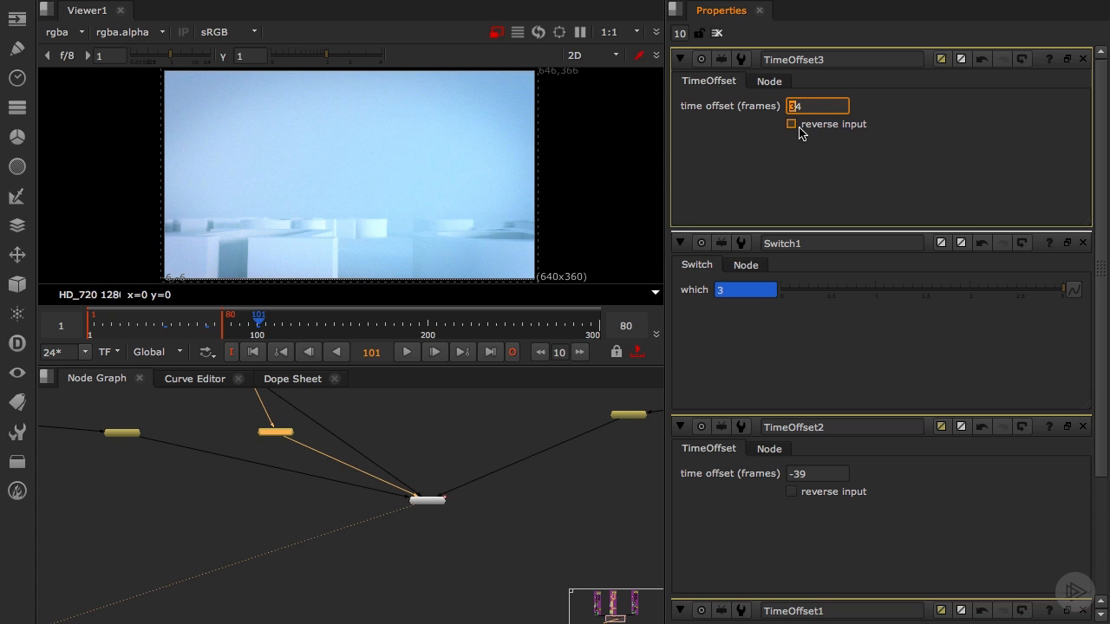
key("Down")
key("Up")
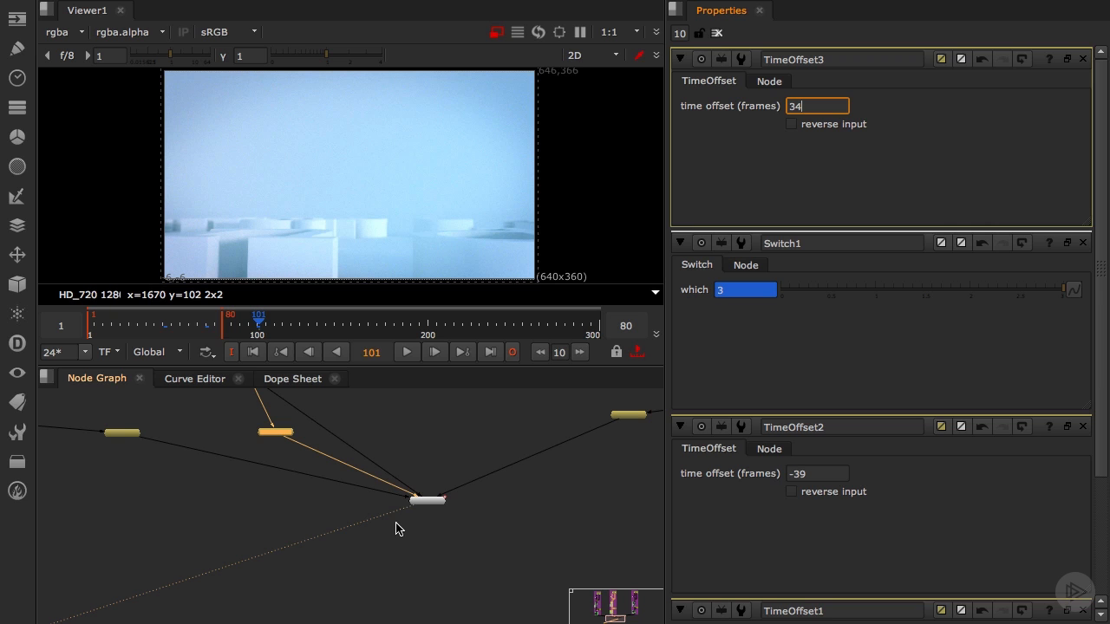
key("Return")
- Scrub forward to frame 169 and move the Switch node slightly lower in the node graph
mouse_move(426, 503)
left_mouse_down()
mouse_move(441, 520)
mouse_move(431, 503)
left_mouse_up()
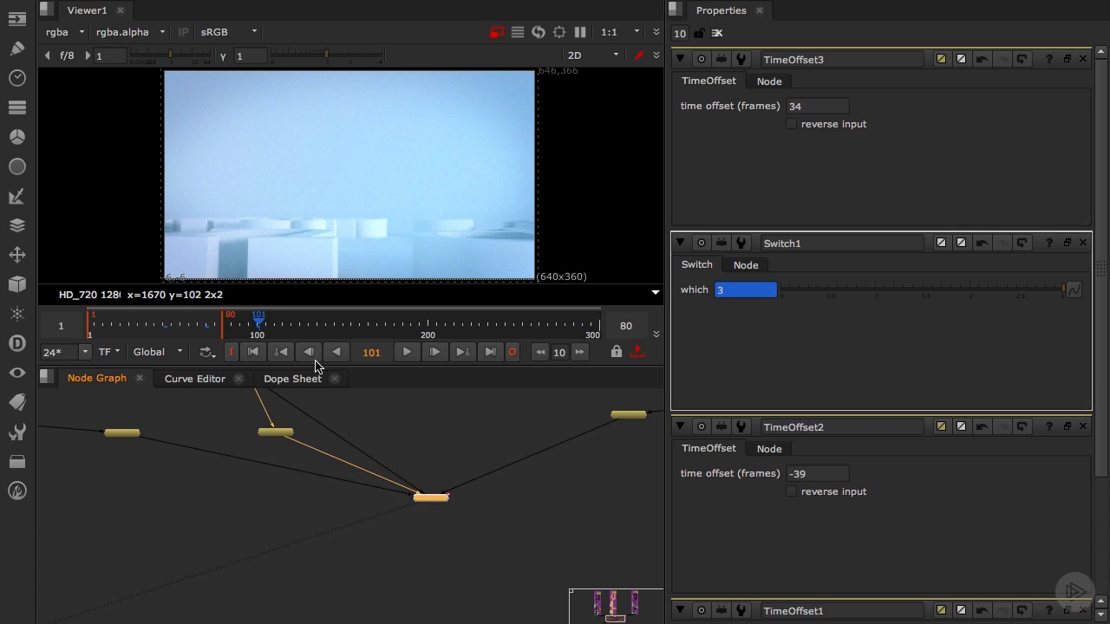
left_click(301, 324)
left_click_drag(305, 327, 375, 327)
left_click(438, 507)
left_click_drag(439, 508, 440, 520)
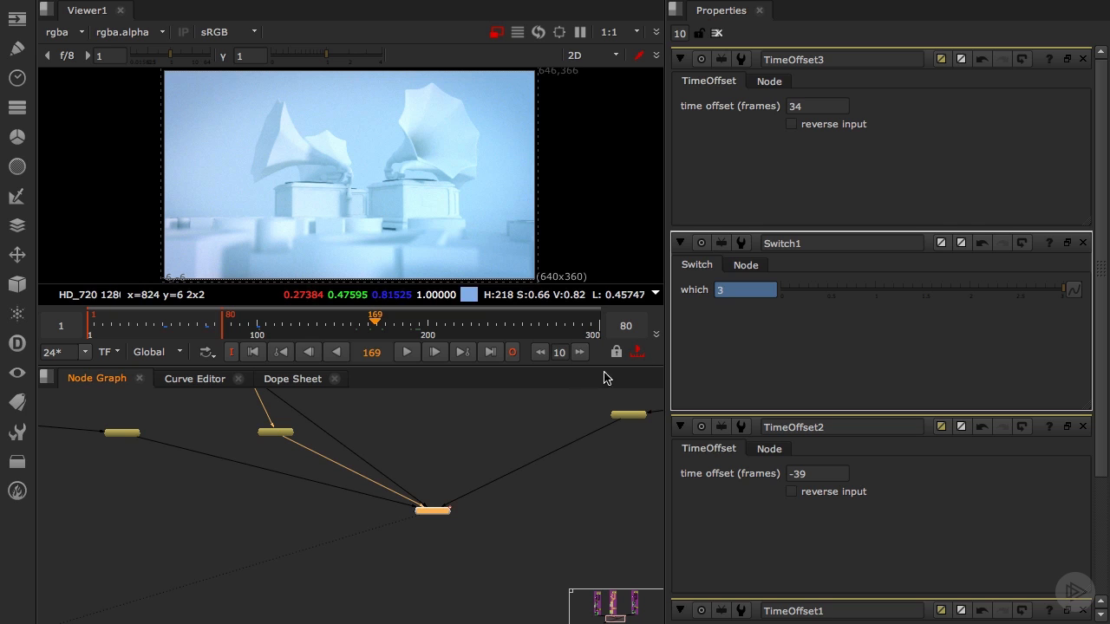
- Keyframe the Switch's which value at 3 on frame 169 and at 4 on frame 170
left_click(756, 291)
right_click(756, 292)
left_click(760, 300)
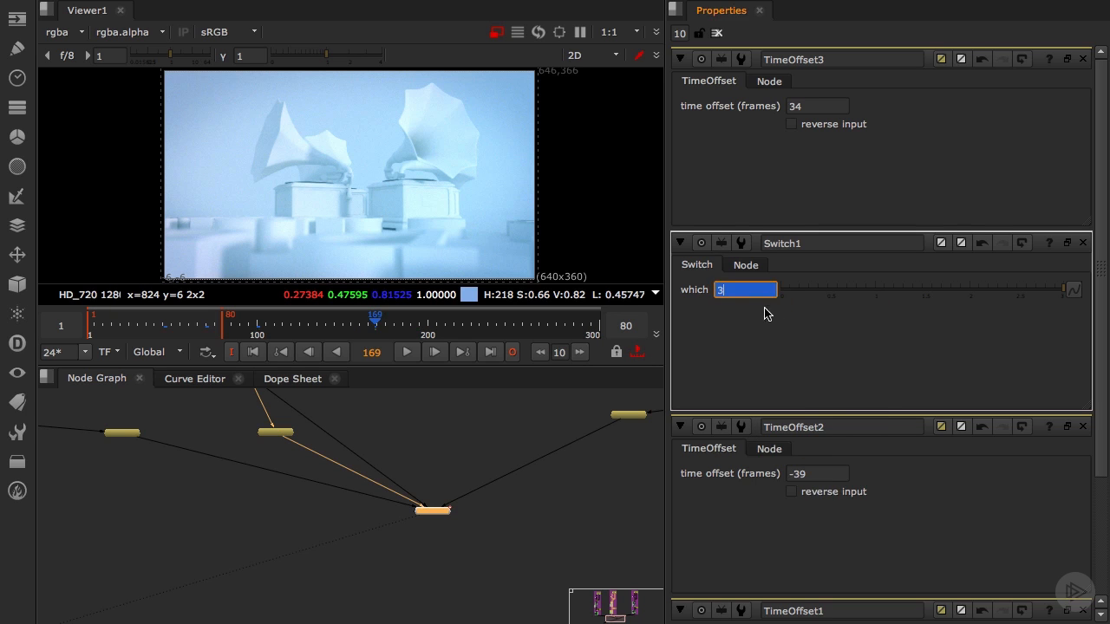
key("Right")
left_click(744, 290)
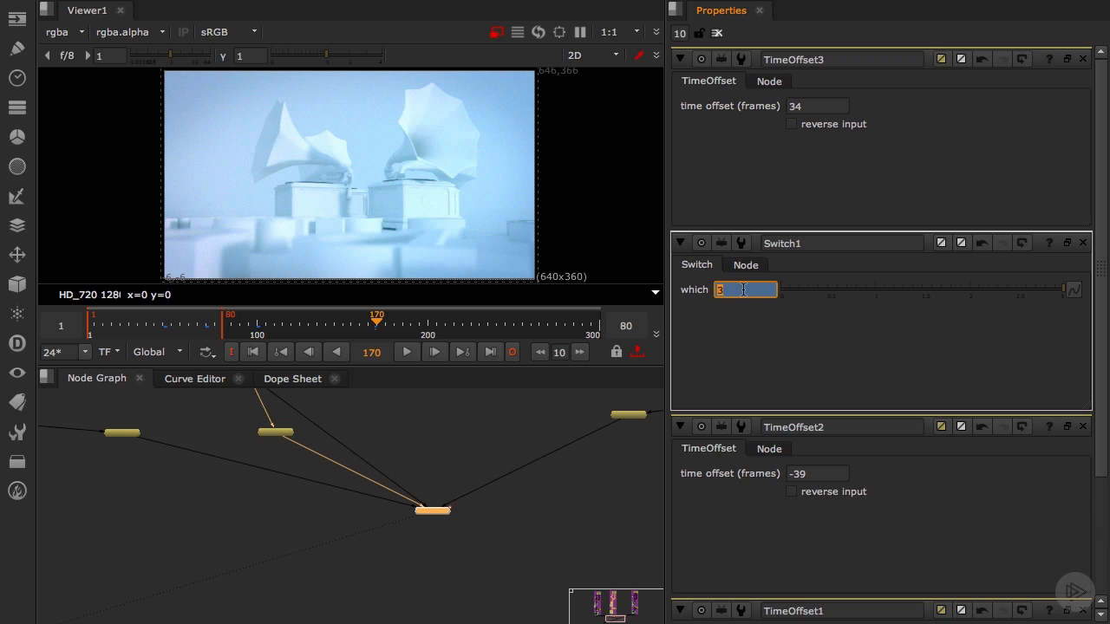
type("4")
key("Return")
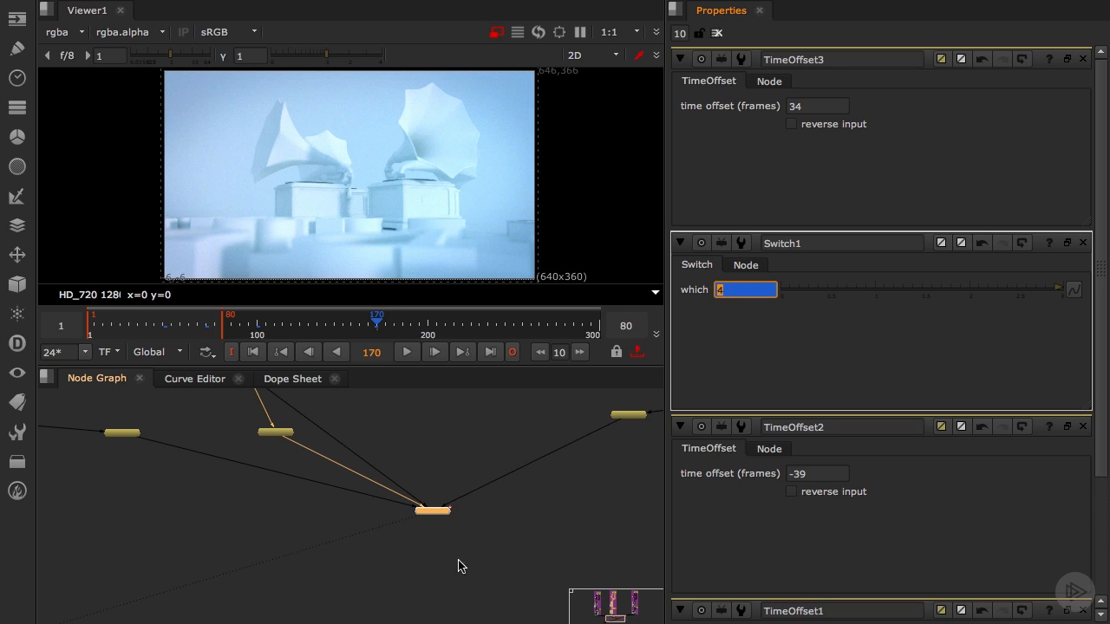
- Add a fourth TimeOffset node fed by the left branch's OUTPUT and connect it to a new input of the Switch
middle_click_drag(250, 531, 351, 561)
scroll(286, 562, "down", 3)
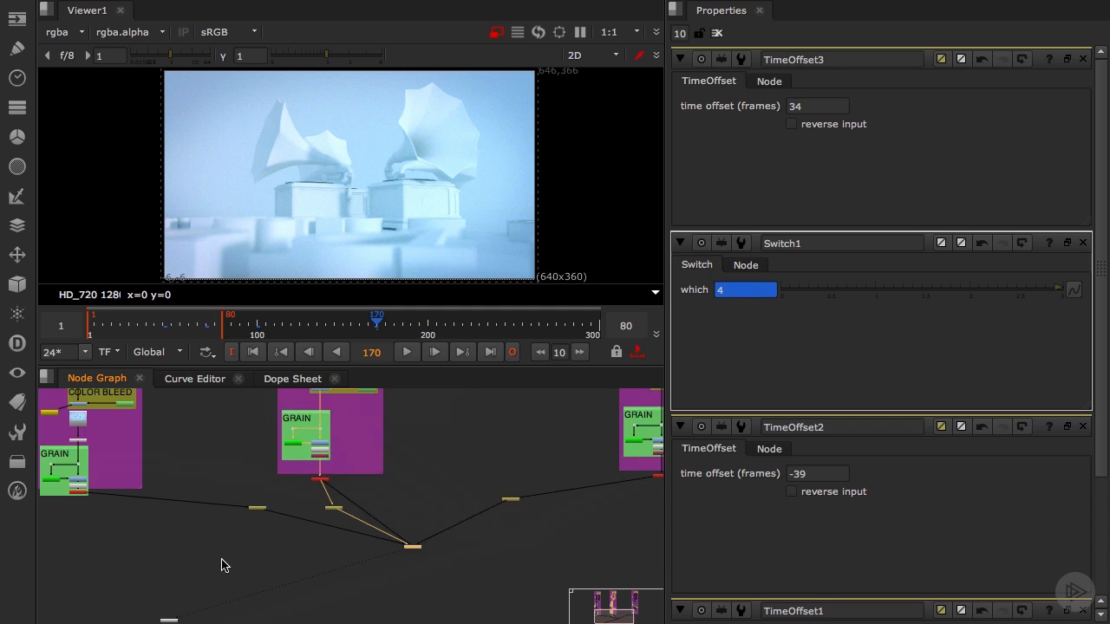
middle_click_drag(223, 561, 297, 562)
key("Tab")
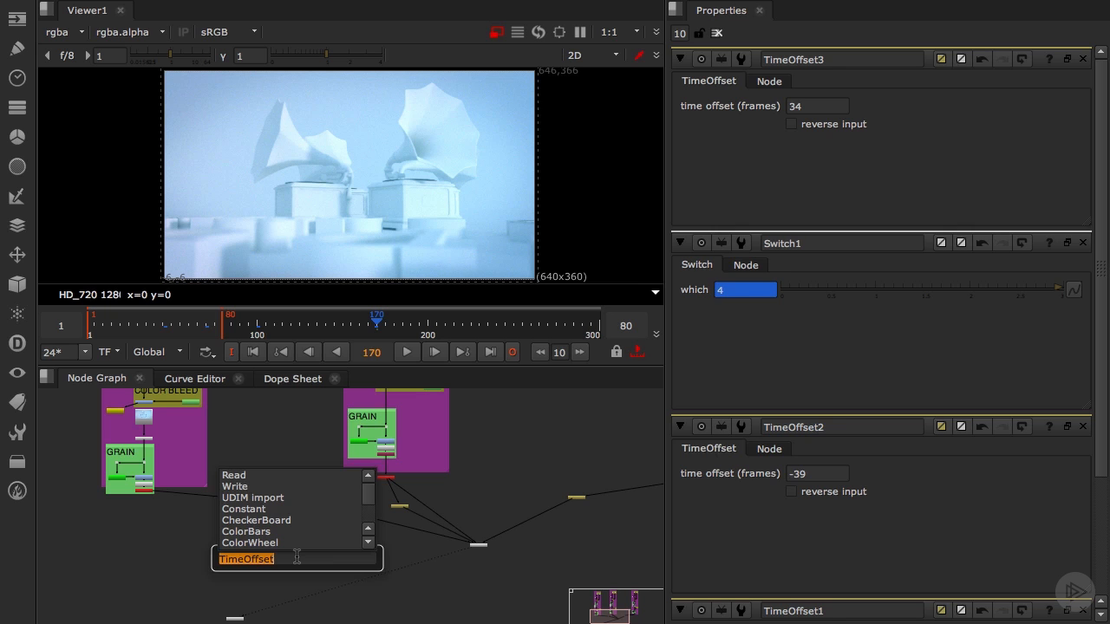
key("Return")
scroll(295, 560, "up", 3)
left_click_drag(287, 548, 221, 530)
middle_click_drag(217, 525, 302, 519)
left_click_drag(302, 518, 130, 436)
middle_click_drag(257, 556, 102, 538)
scroll(527, 513, "up", 2)
left_click_drag(528, 512, 113, 547)
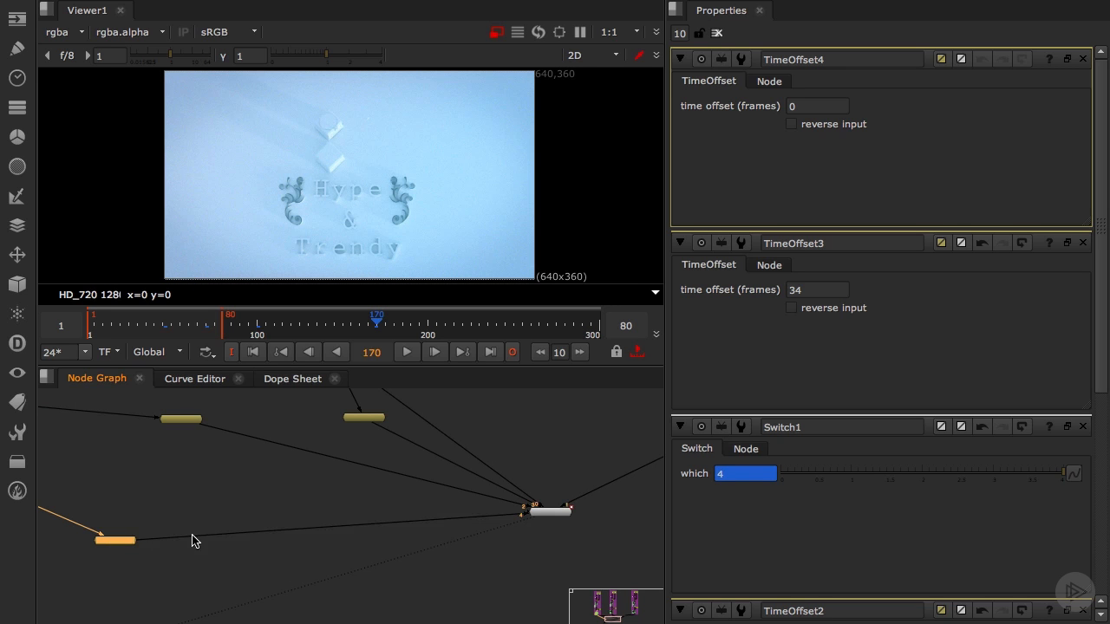
- Set the fourth TimeOffset node's time offset to -95 frames
left_click(791, 106)
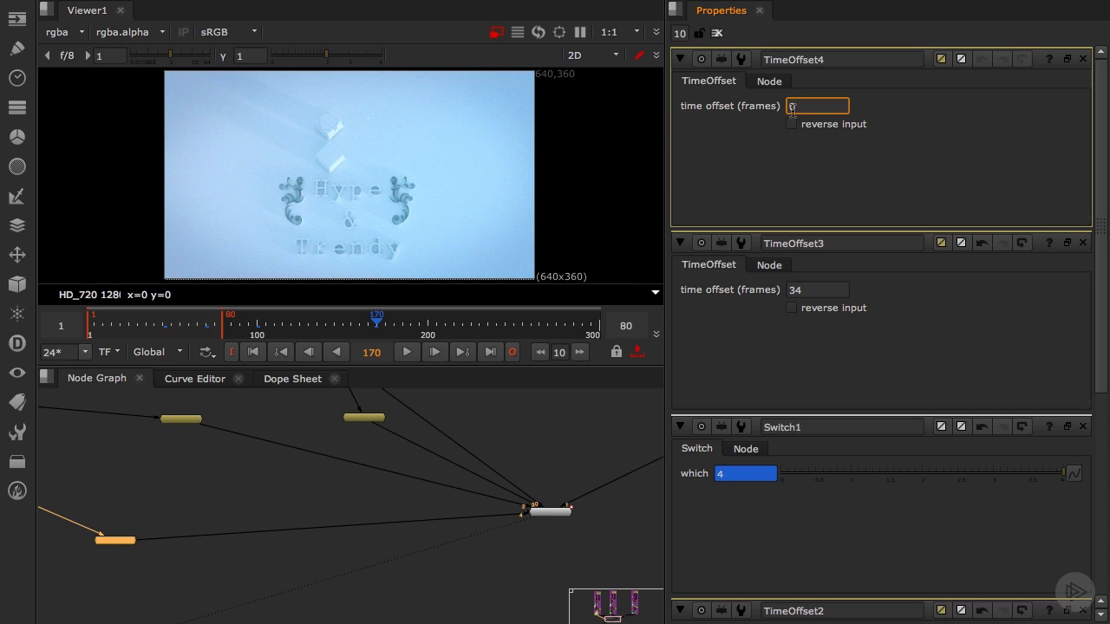
double_click(792, 110)
key("Down")
key("Down")
key("Down")
key("Down")
key("Down")
key("Down")
key("Down")
key("Down")
key("Down")
key("Down")
key("Down")
key("Down")
key("Down")
key("Down")
key("Down")
key("Down")
key("Down")
key("Down")
key("Down")
key("Up")
key("Up")
key("Up")
key("Up")
key("Up")
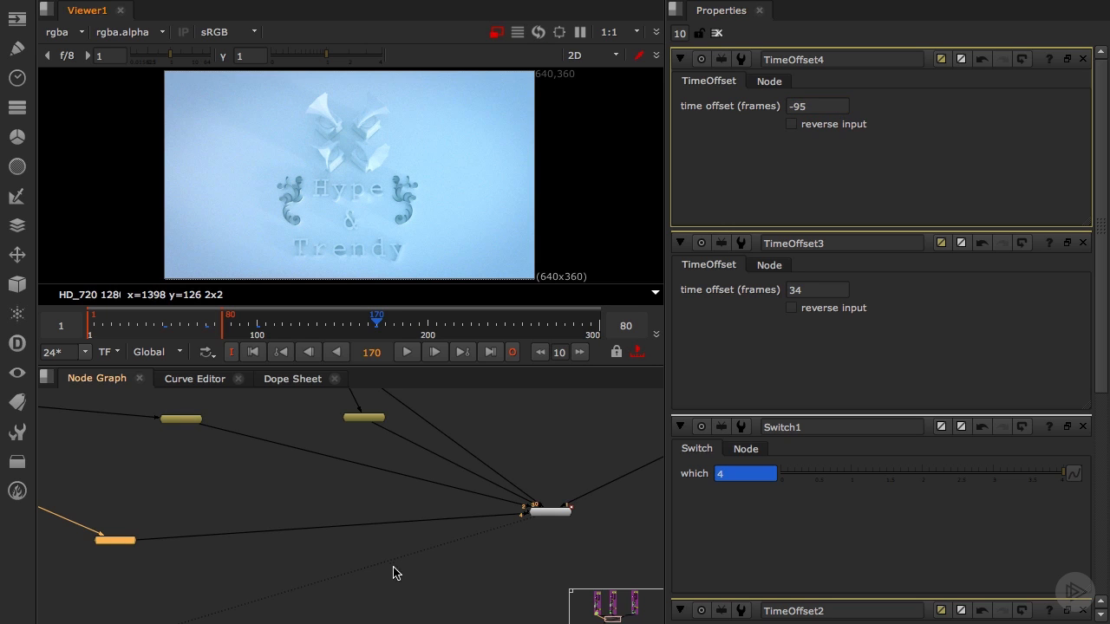
- Move the Switch node level with the fourth TimeOffset and scrub forward to frame 207
left_click(469, 567)
left_click_drag(556, 519, 550, 548)
left_click_drag(377, 320, 439, 328)
- Insert a FrameRange node after the fourth TimeOffset and check its frame range values
left_click(110, 541)
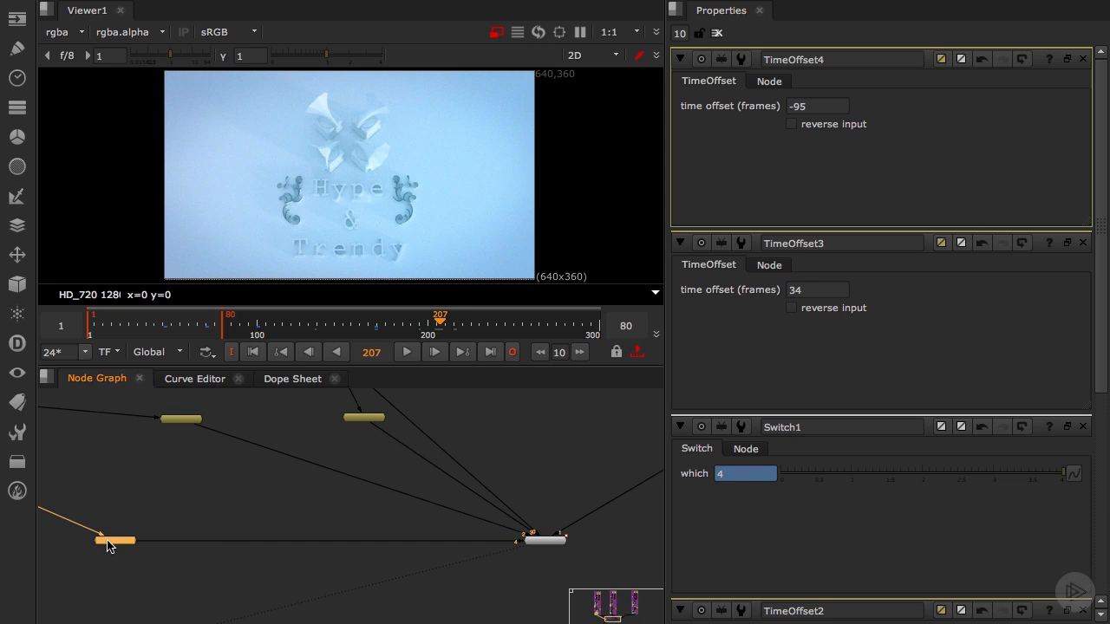
key("Tab")
type("frame")
key("Down")
key("Down")
key("Down")
key("Return")
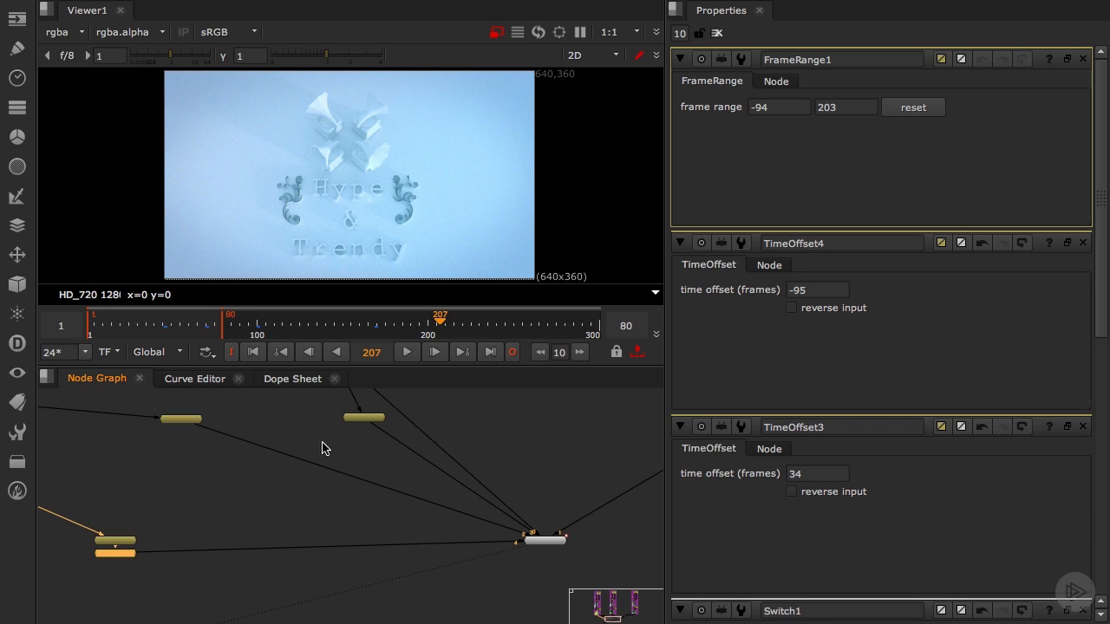
left_click(854, 107)
left_click(765, 107)
key("Tab")
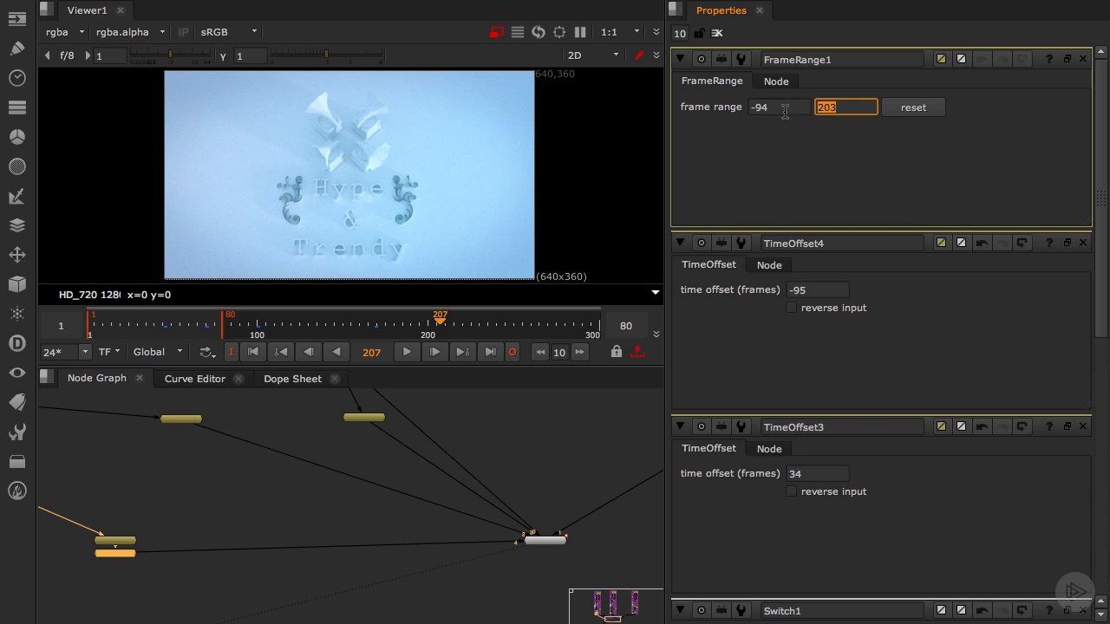
- Set the project's last frame to 203 and release the viewer's custom in/out range
left_click(541, 443)
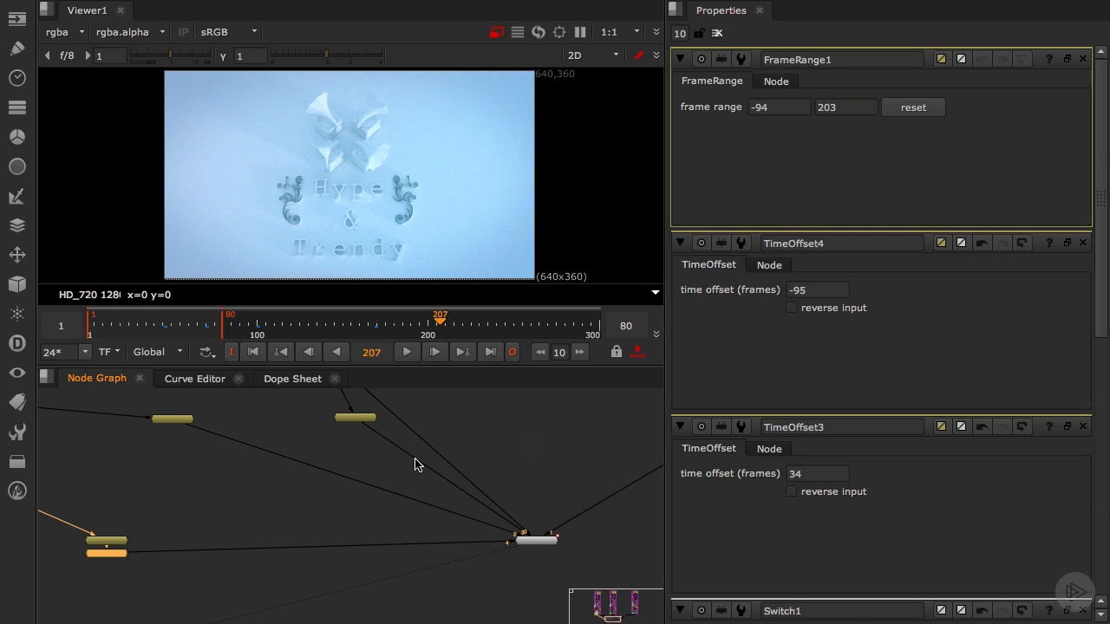
key("s")
left_click(875, 559)
left_click_drag(875, 560, 772, 545)
type("203")
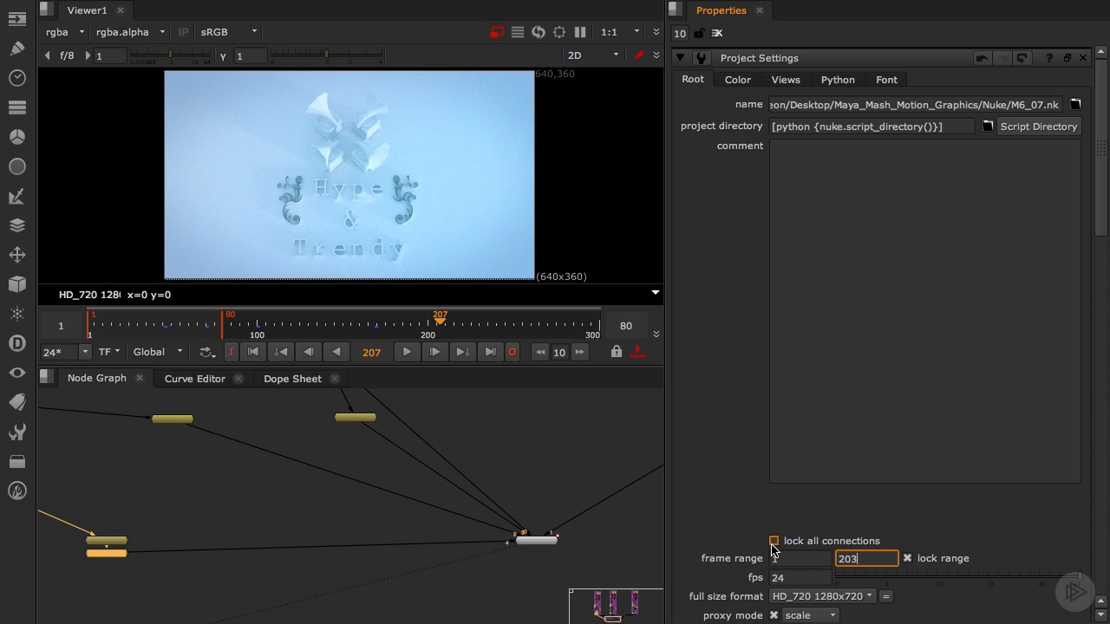
key("Return")
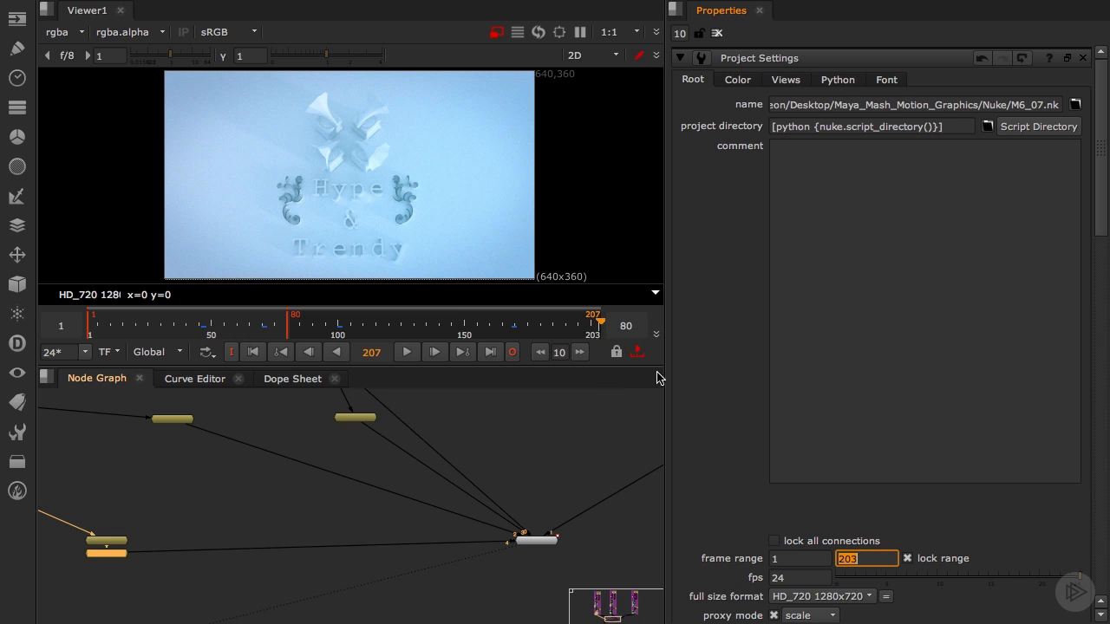
left_click(637, 352)
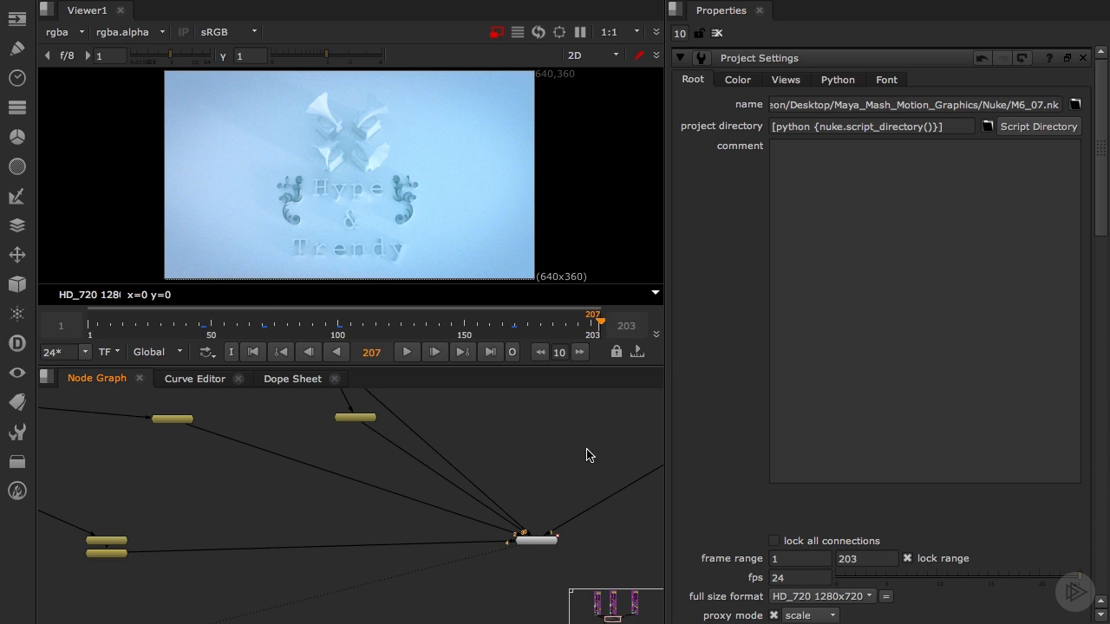
scroll(565, 520, "down", 3)
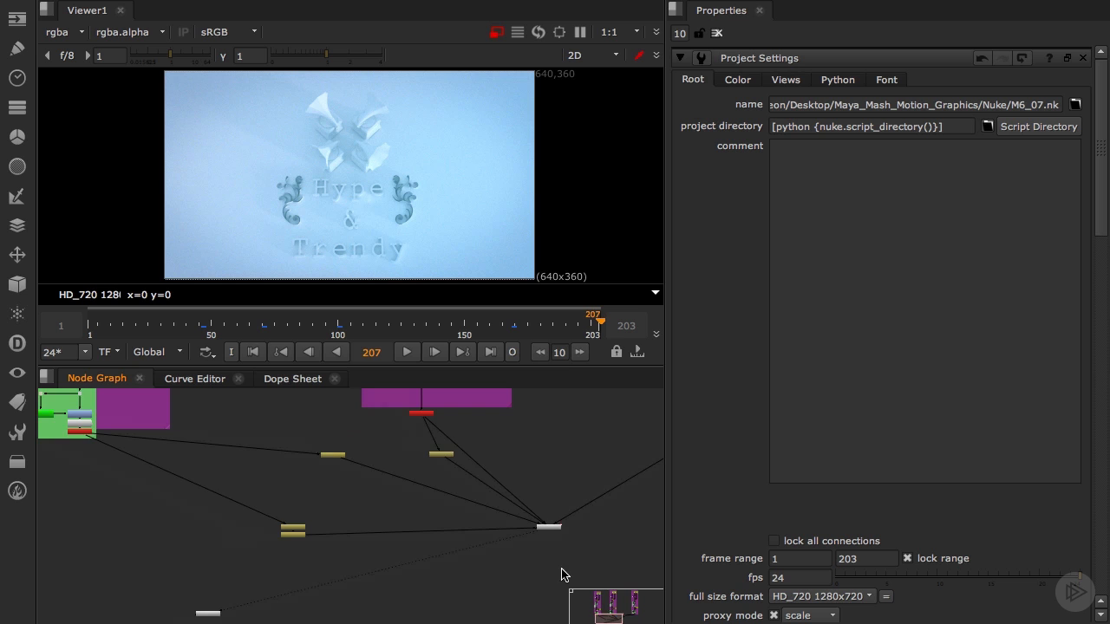
middle_click_drag(565, 572, 465, 590)
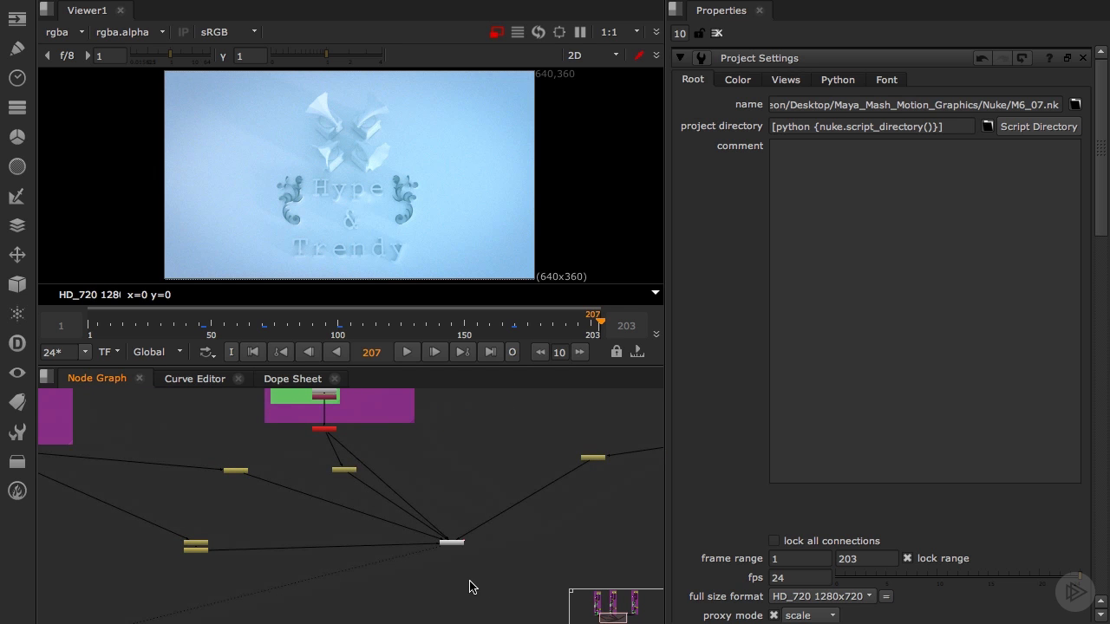